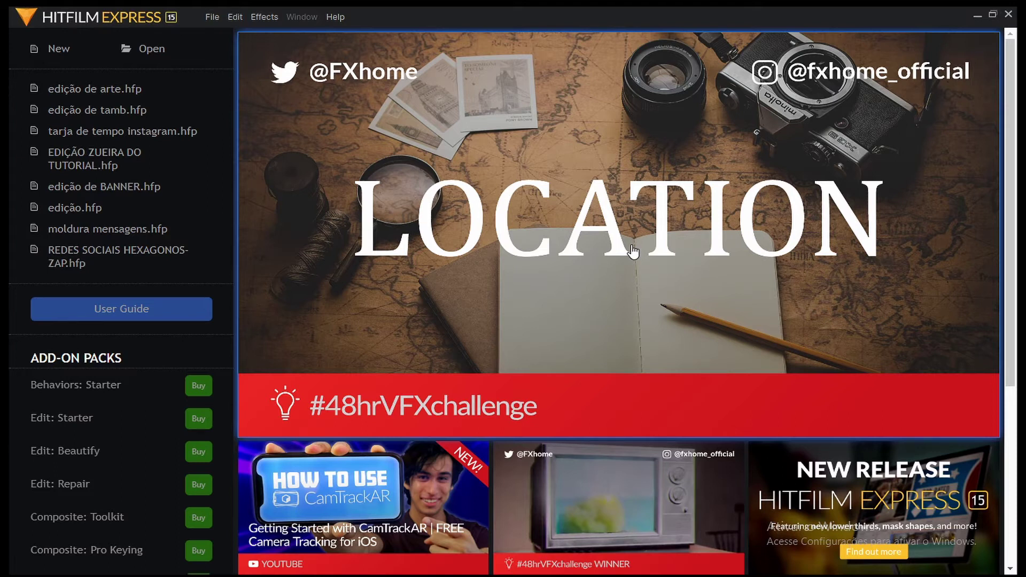
Step: Create a new project with the 1080p Full HD @ 24 fps template
left_click(209, 17)
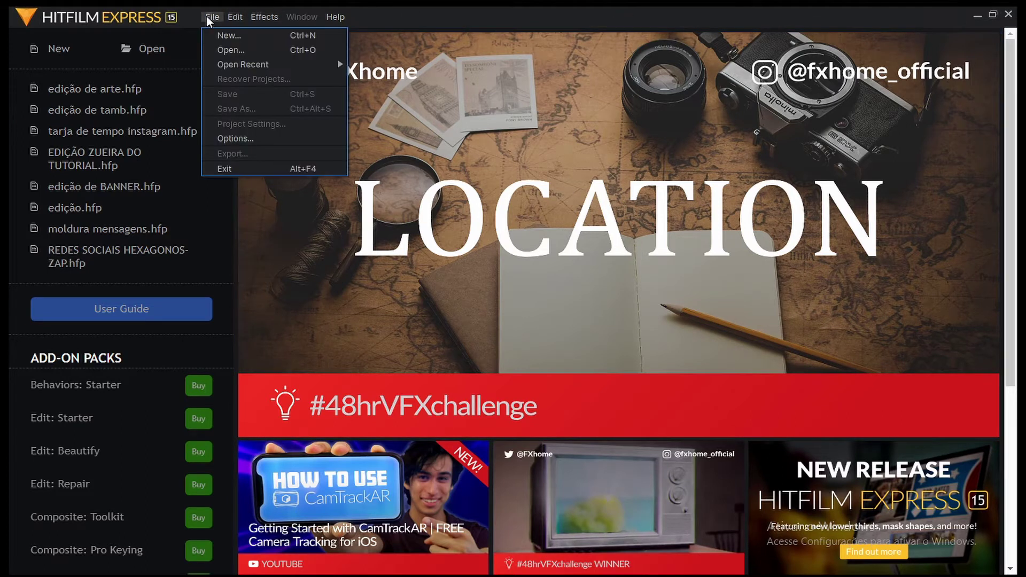
left_click(223, 31)
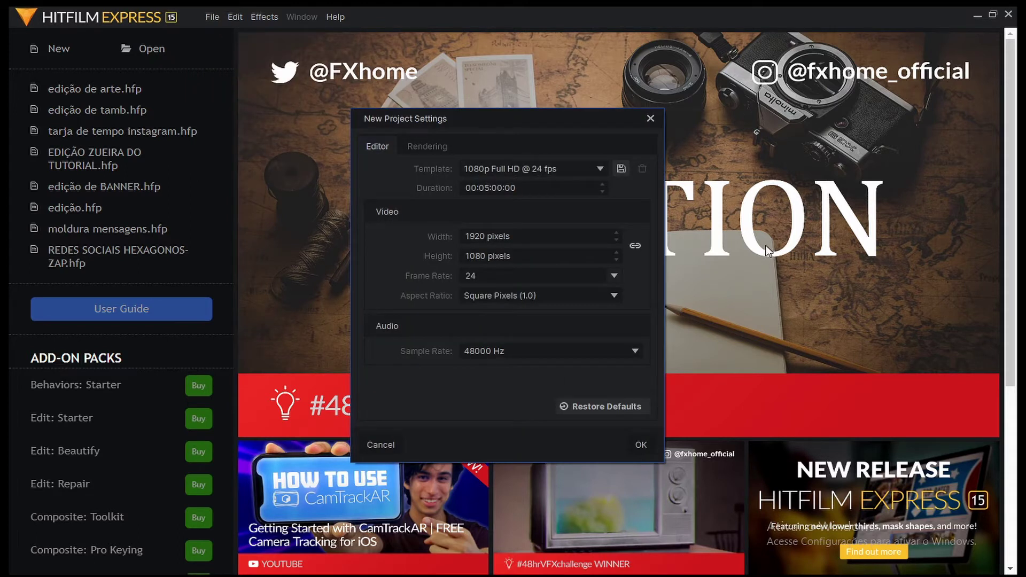
left_click(642, 444)
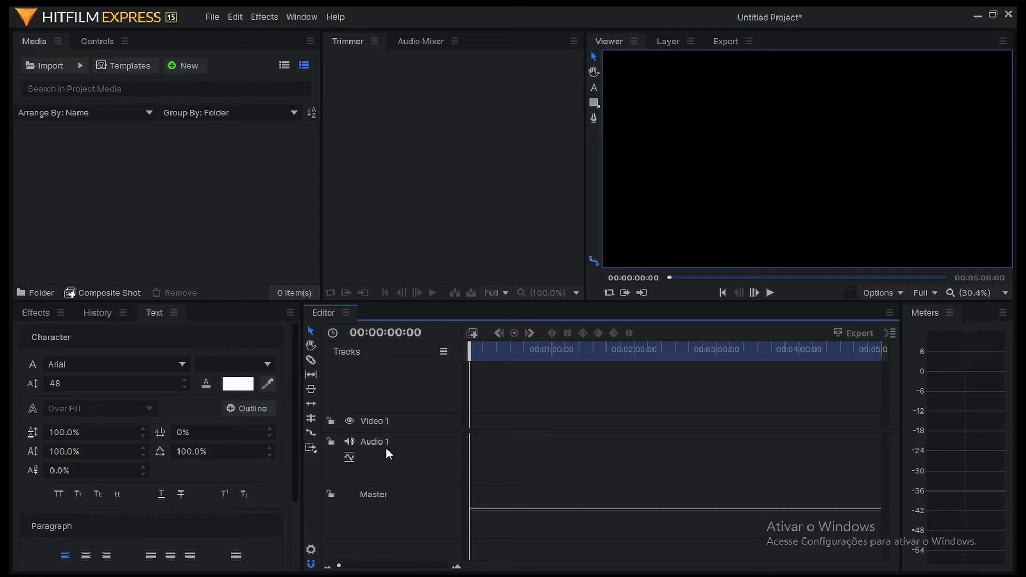
Step: Review the available templates in the project settings, keeping 1080p Full HD @ 24 fps
left_click(310, 550)
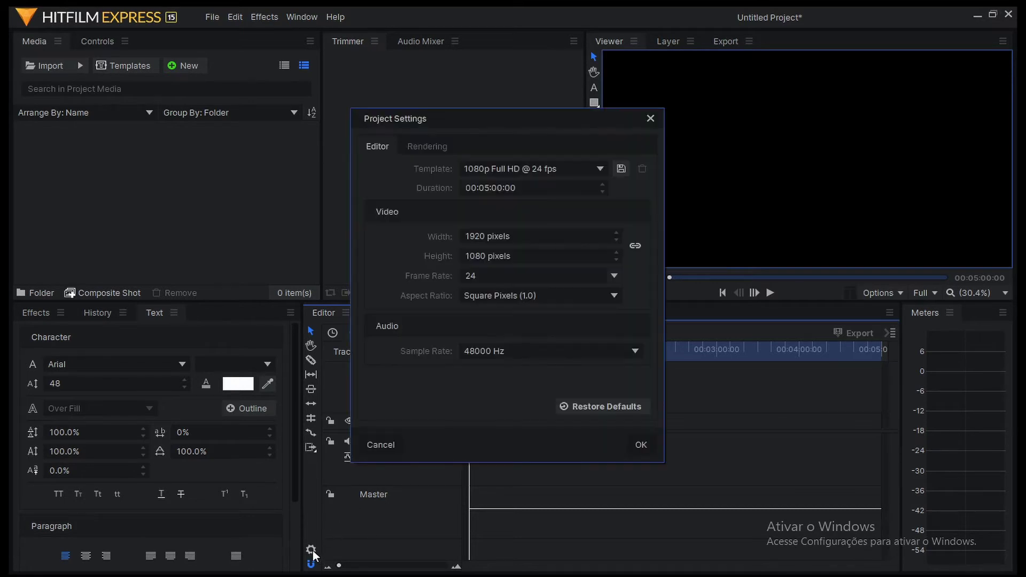
left_click(600, 169)
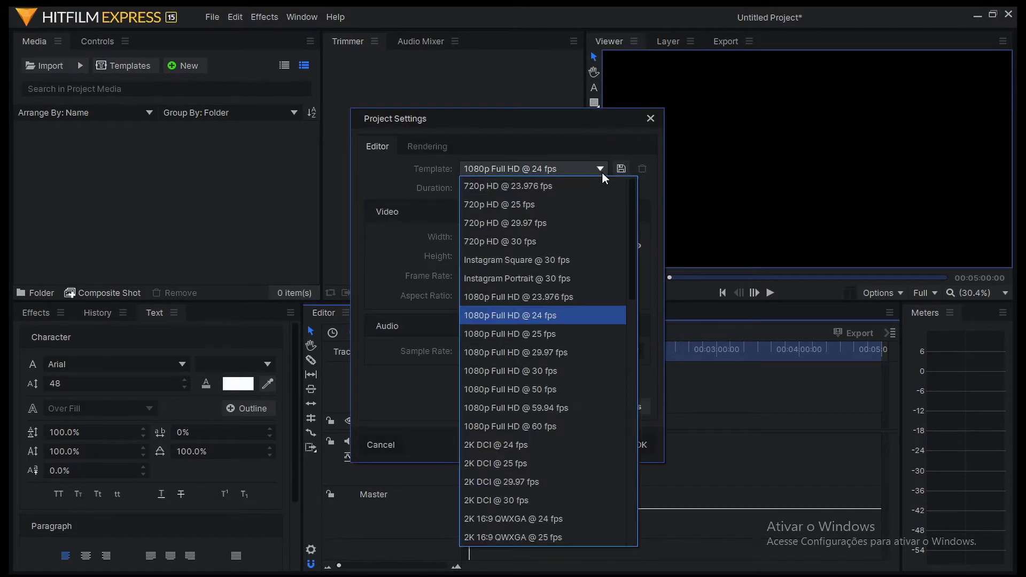
left_click(602, 171)
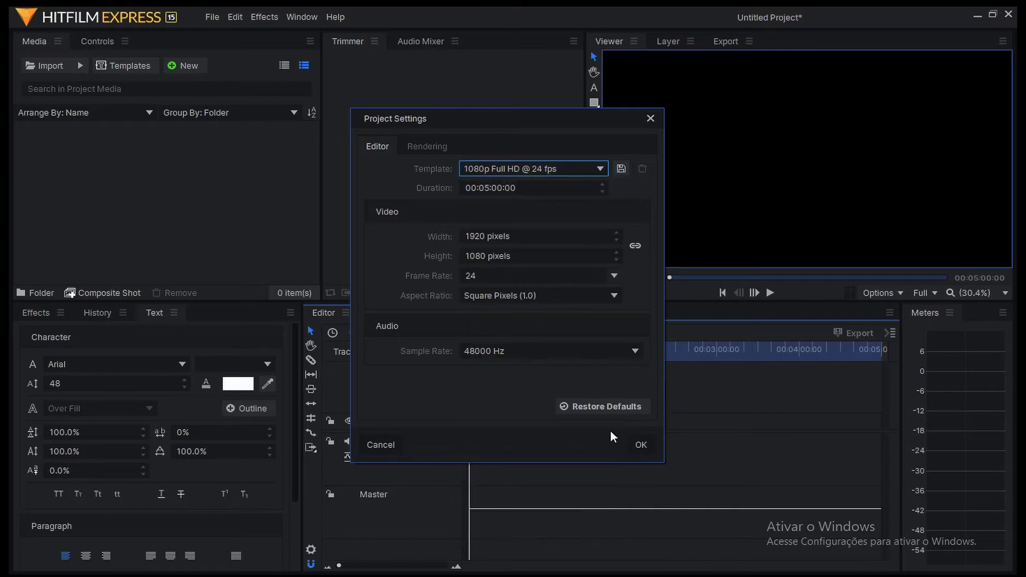
left_click(640, 447)
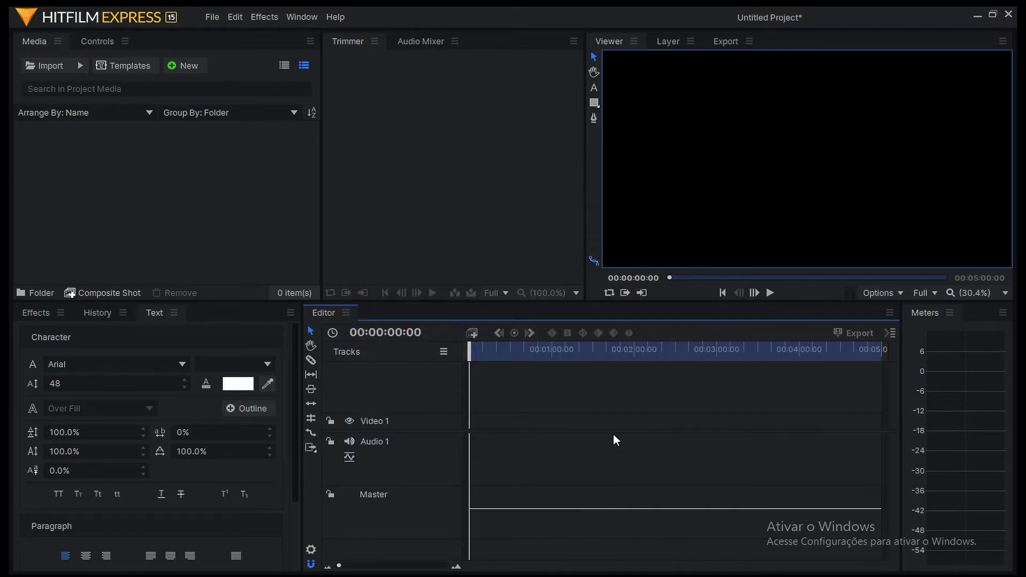
Step: Import the video files Main.MP4 and second.mp4 into the project media
left_click(31, 38)
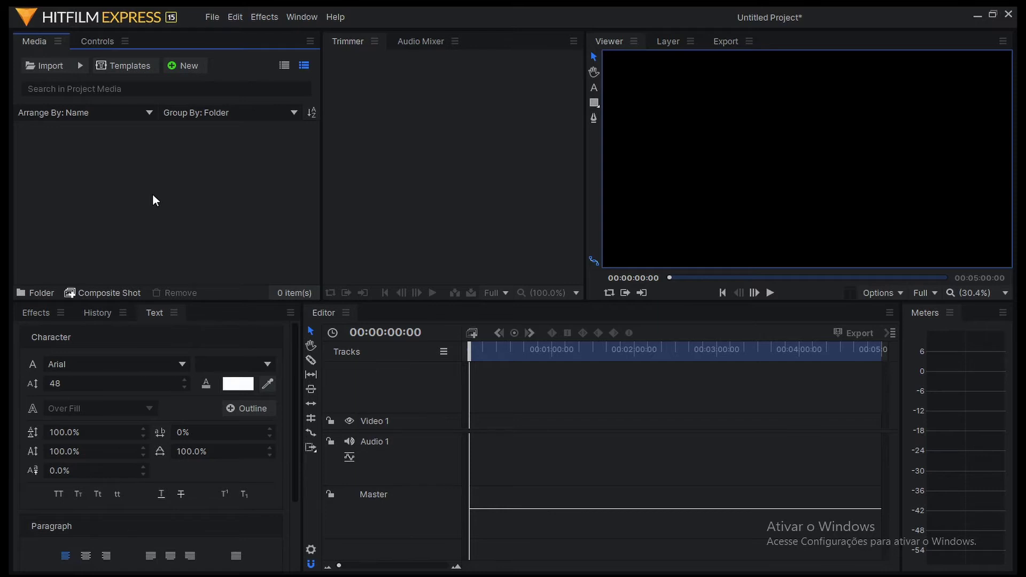
mouse_move(155, 201)
left_mouse_down()
mouse_move(451, 449)
mouse_move(377, 338)
mouse_move(304, 255)
mouse_move(146, 205)
left_mouse_up()
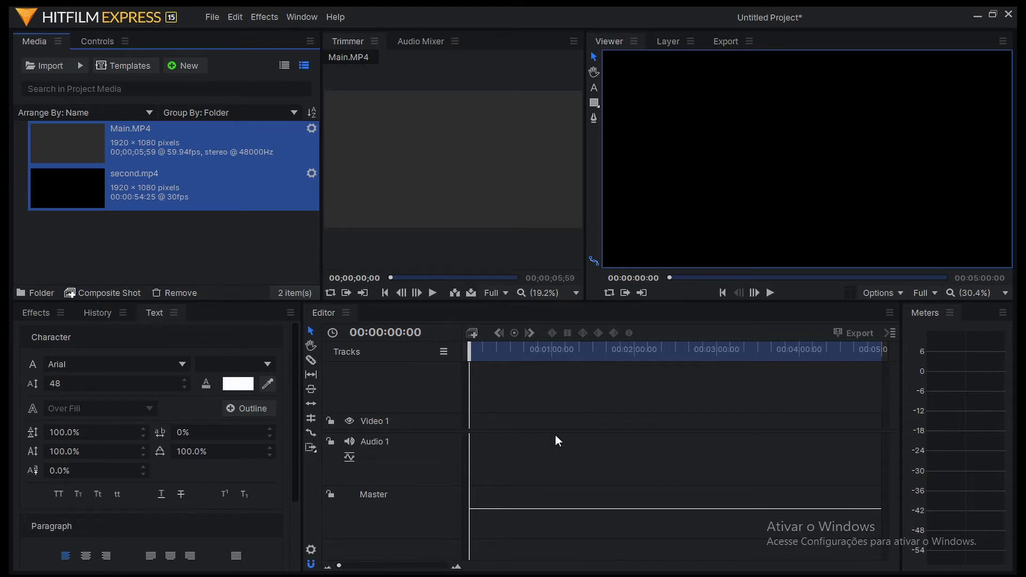
Step: Create a composite shot named INTRO with a duration of 30 seconds
left_click(194, 65)
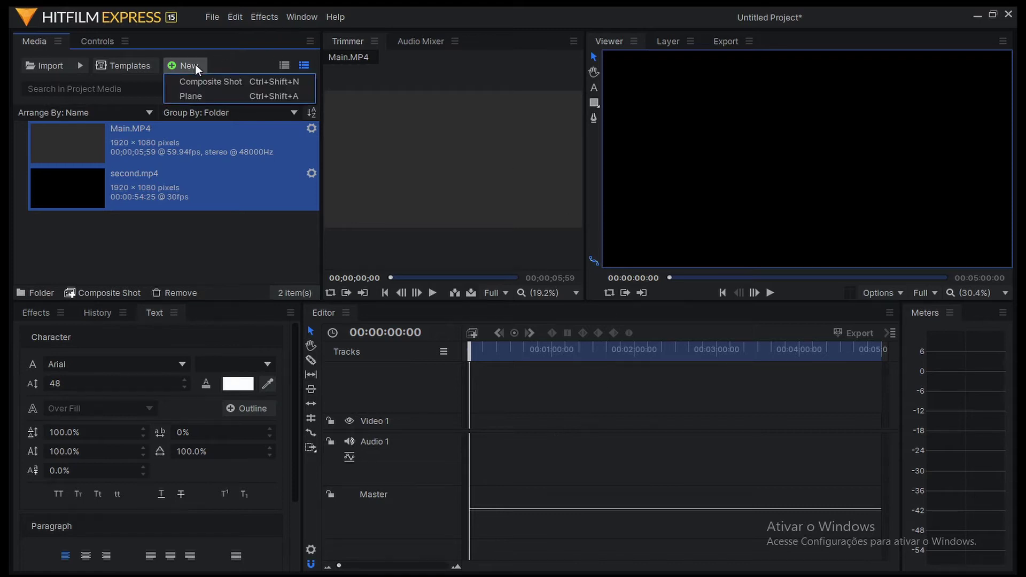
left_click(223, 82)
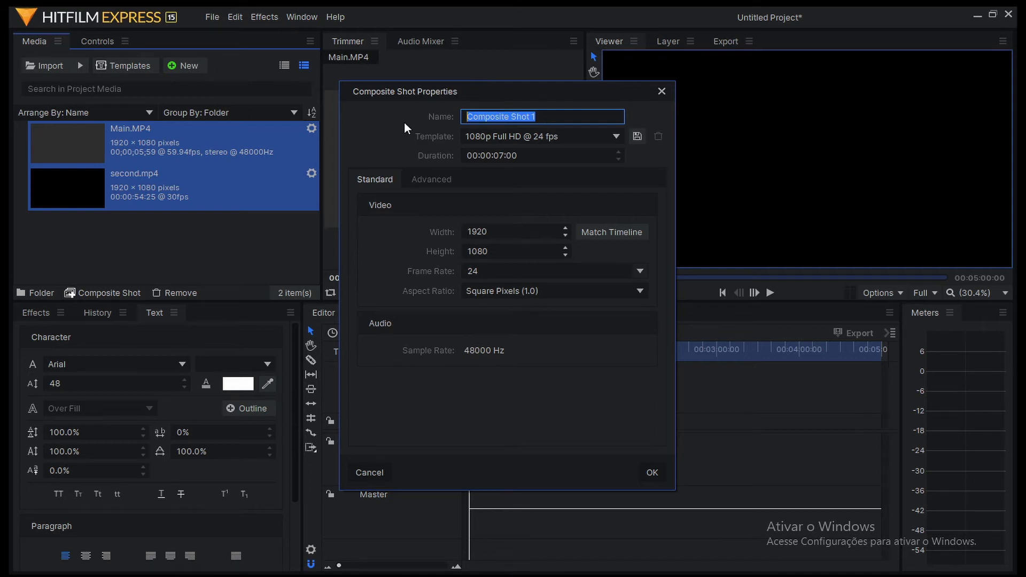
type("INTRO")
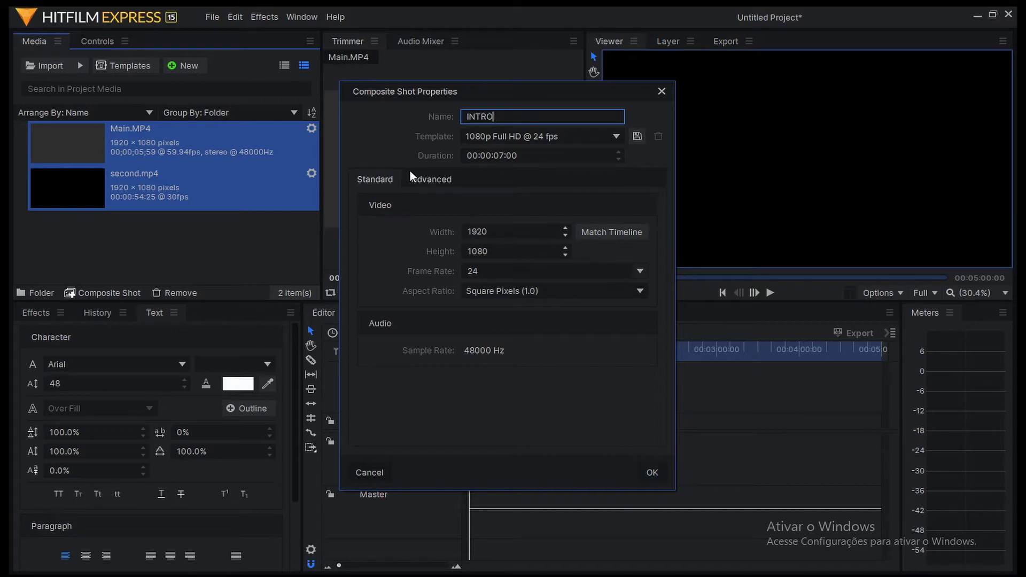
left_click(505, 156)
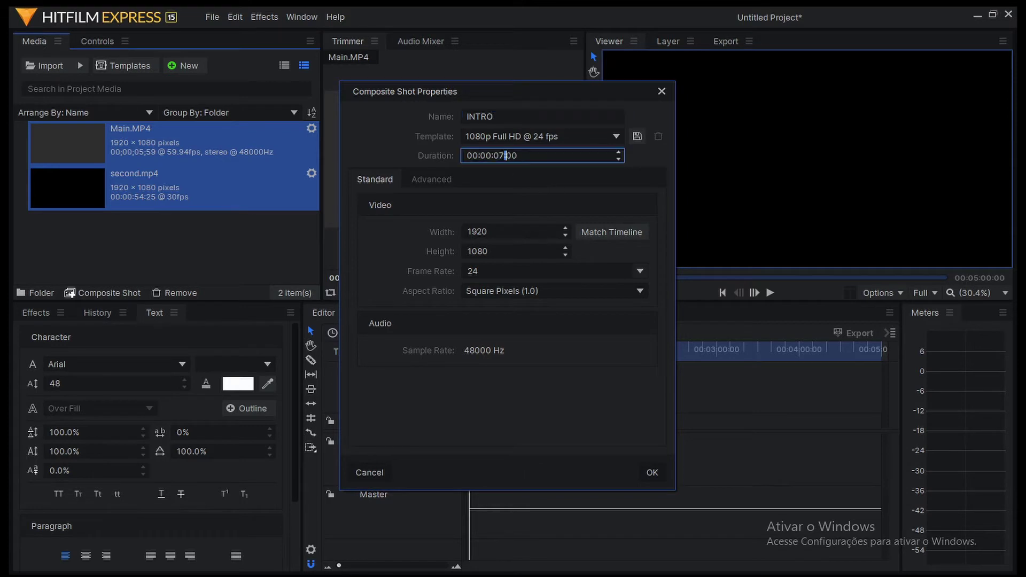
double_click(503, 156)
type("30")
key("Return")
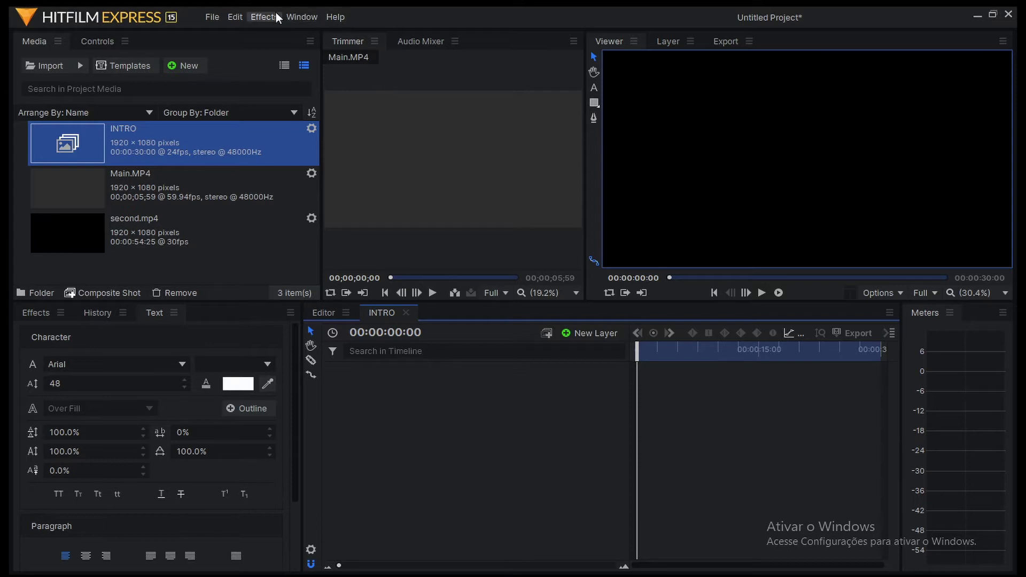
Step: Switch to the timeline estendida workspace and widen the media and text area beside the viewer
left_click(299, 16)
mouse_move(314, 35)
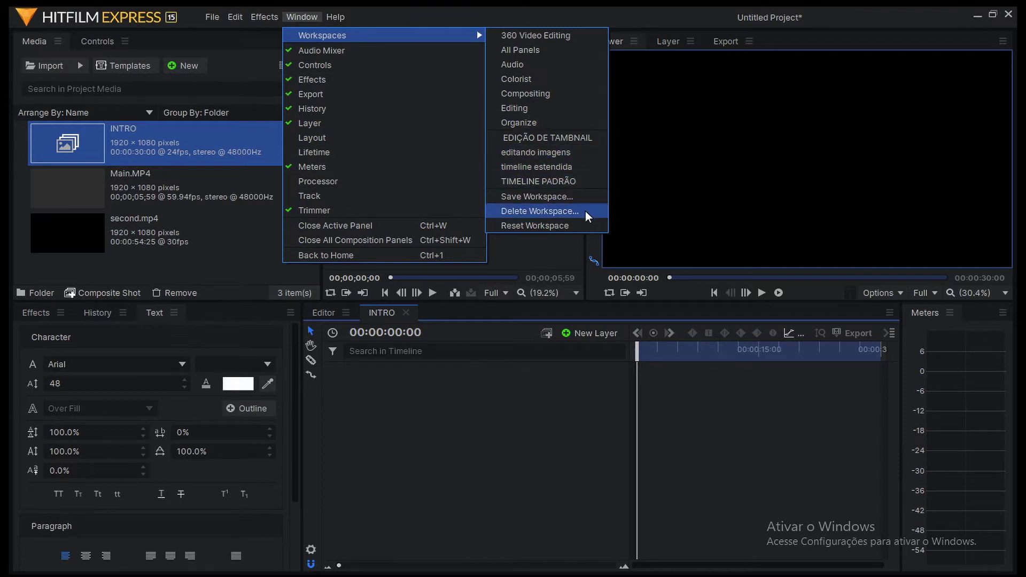
left_click(572, 168)
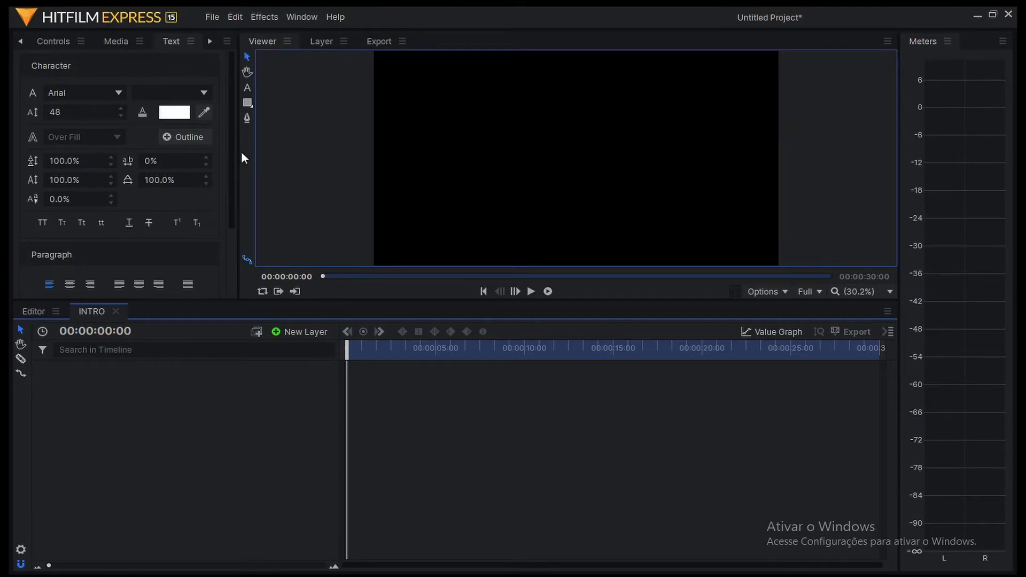
left_click_drag(237, 152, 300, 150)
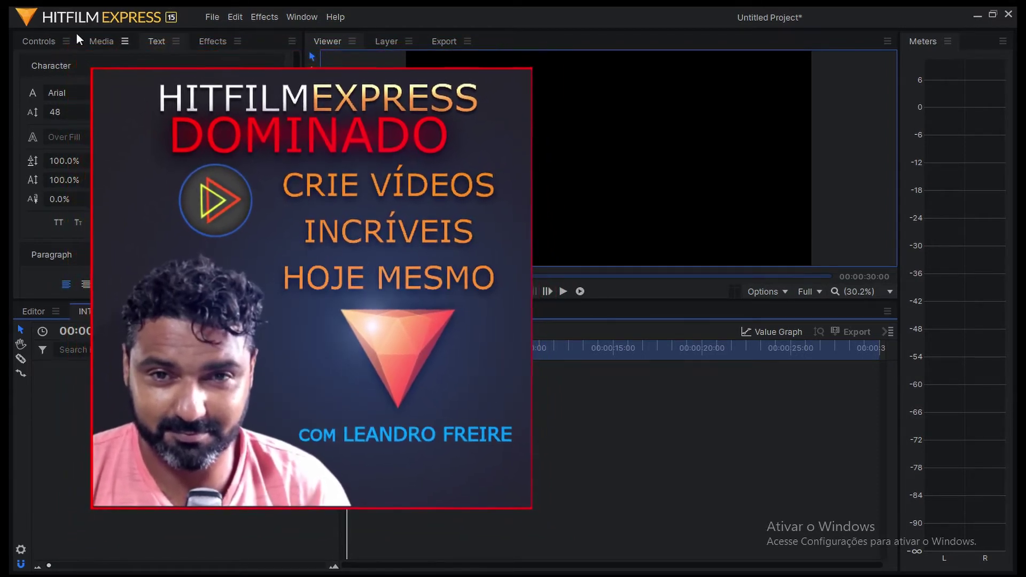
Step: Add the Main.MP4 clip as a layer at the start of the INTRO composite shot
left_click(92, 43)
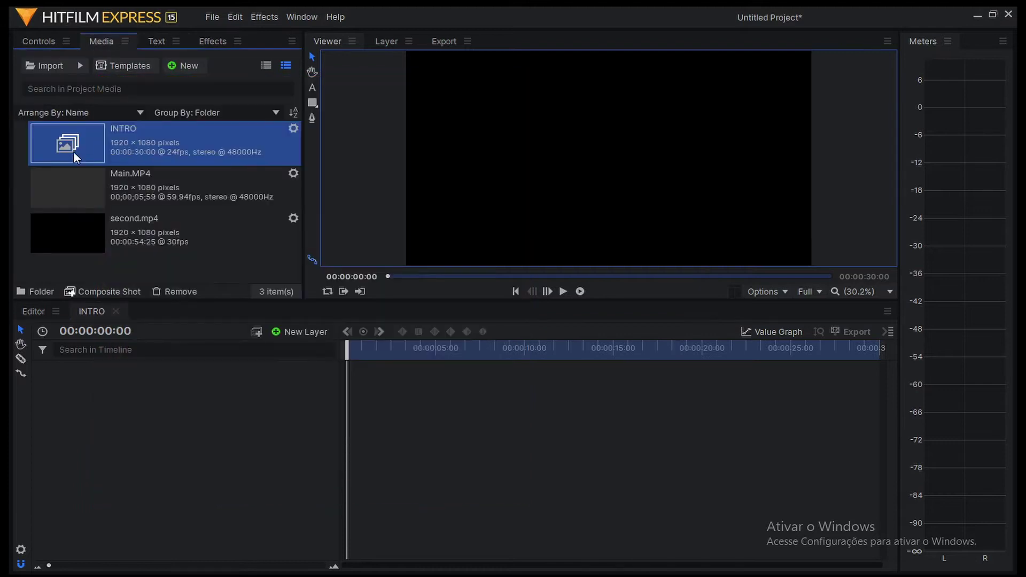
left_click(75, 190)
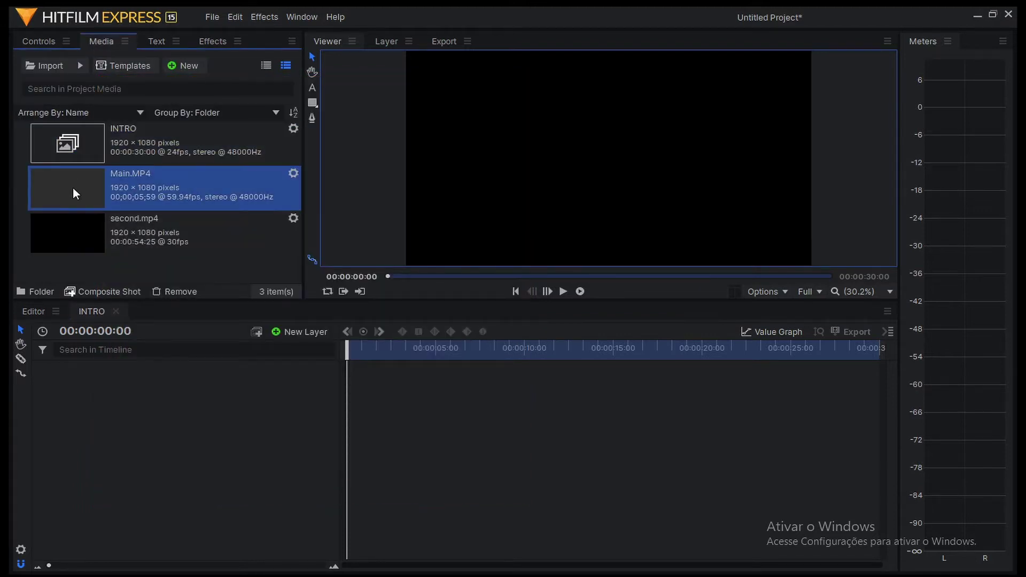
left_click_drag(72, 187, 260, 416)
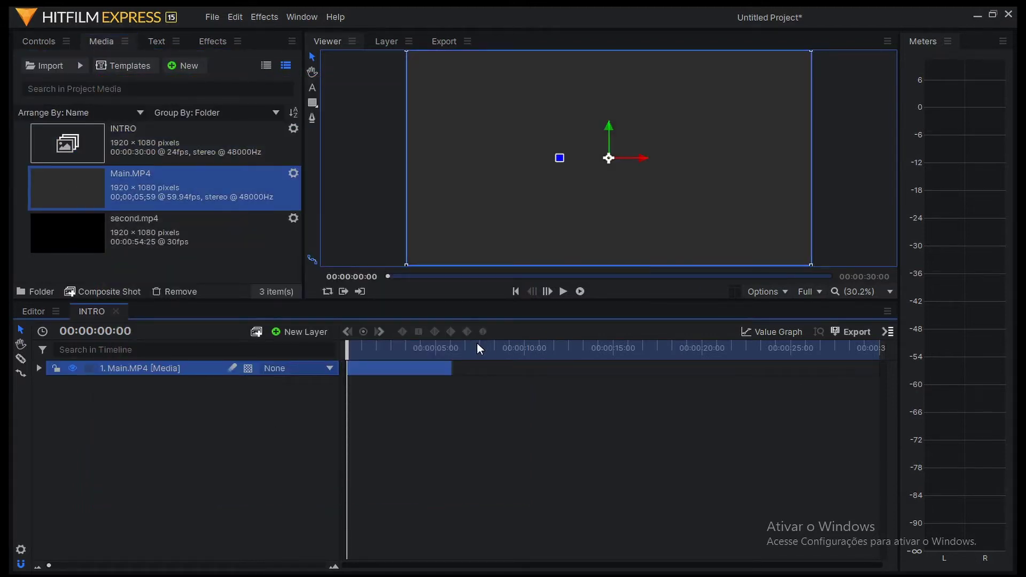
Step: Show the audio waveform on the Main.MP4 layer in the timeline
mouse_move(347, 345)
left_mouse_down()
mouse_move(362, 344)
mouse_move(344, 347)
left_mouse_up()
right_click(382, 369)
mouse_move(476, 15)
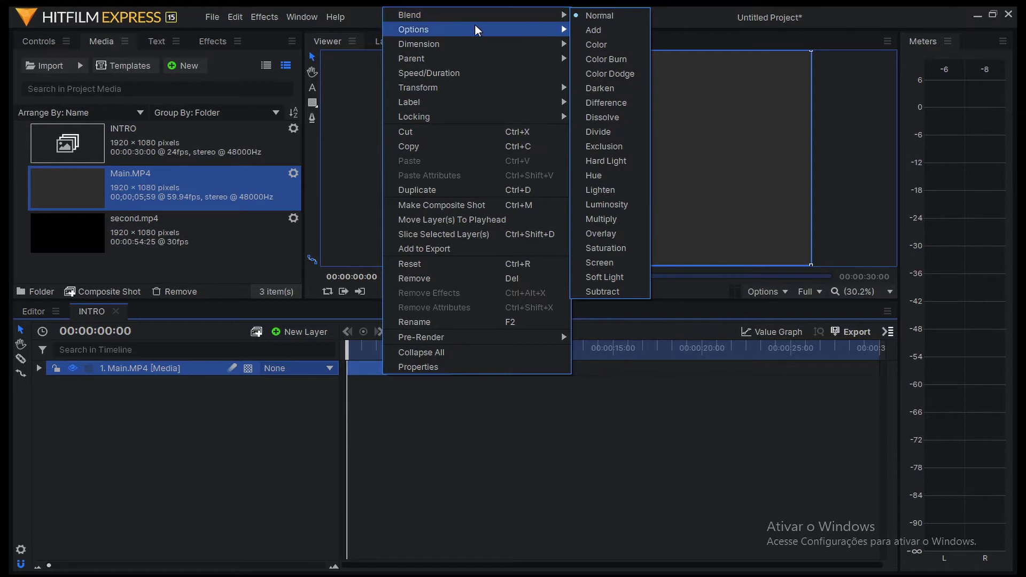
left_click(640, 81)
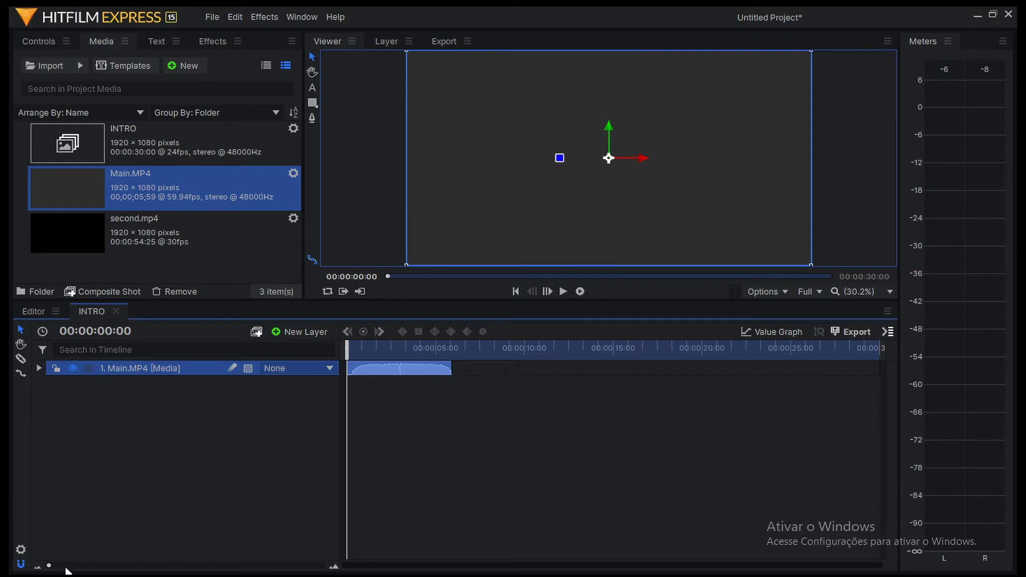
Step: Play the INTRO composite shot through the end of the Main.MP4 clip to preview its animation and audio
left_click_drag(49, 565, 239, 567)
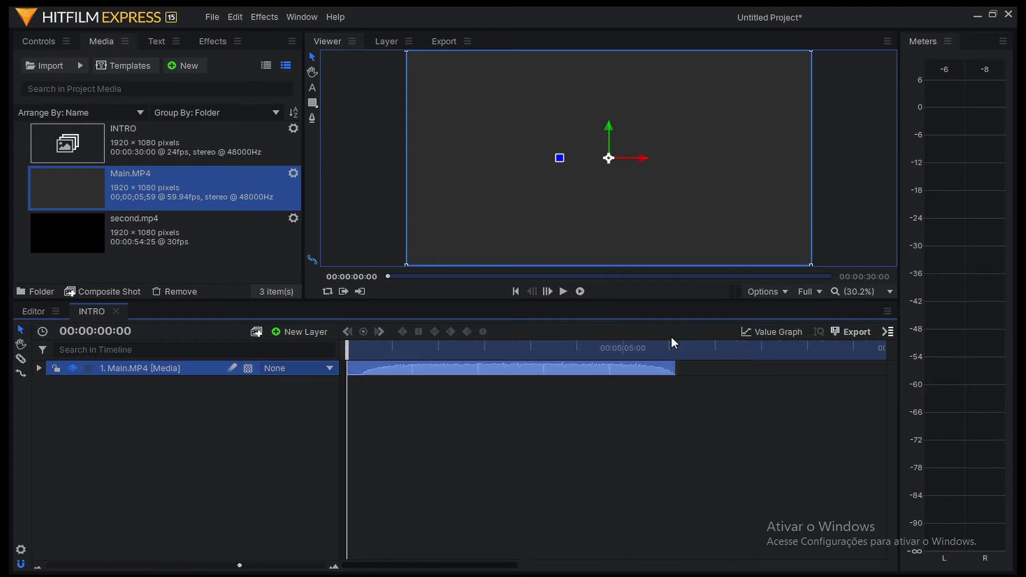
left_click(562, 292)
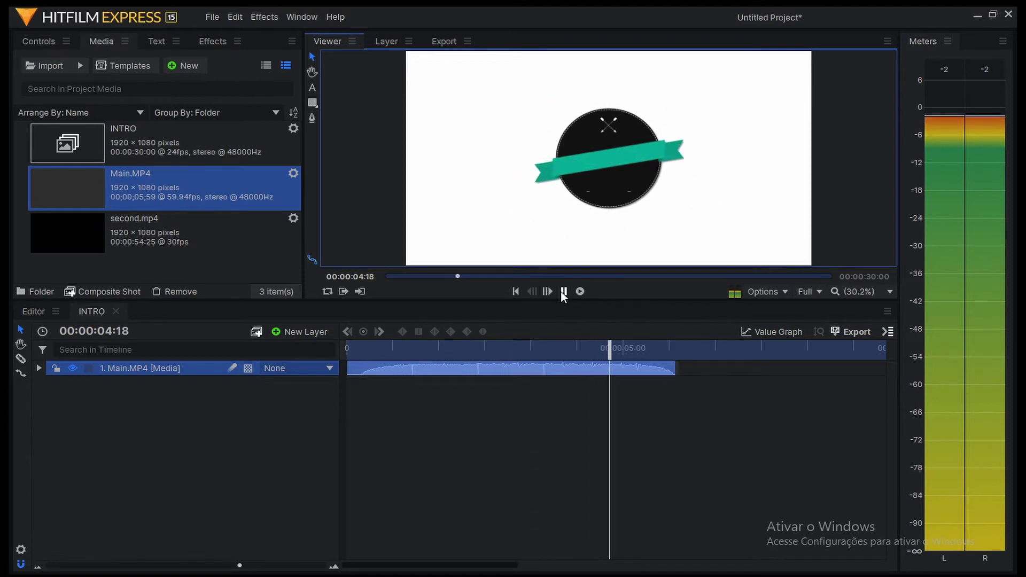
left_click(563, 292)
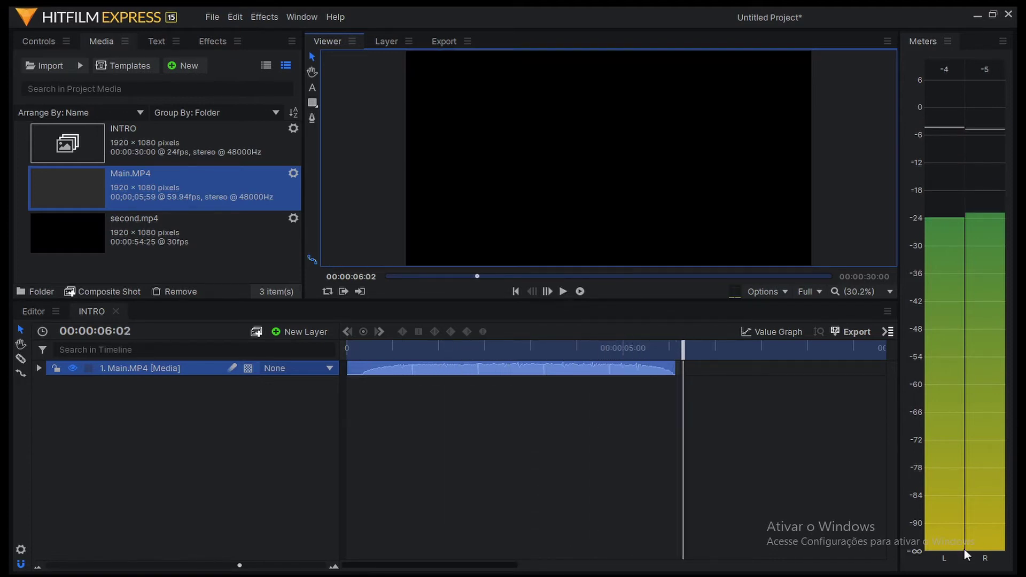
Step: Lower the computer's speaker volume
left_click(951, 575)
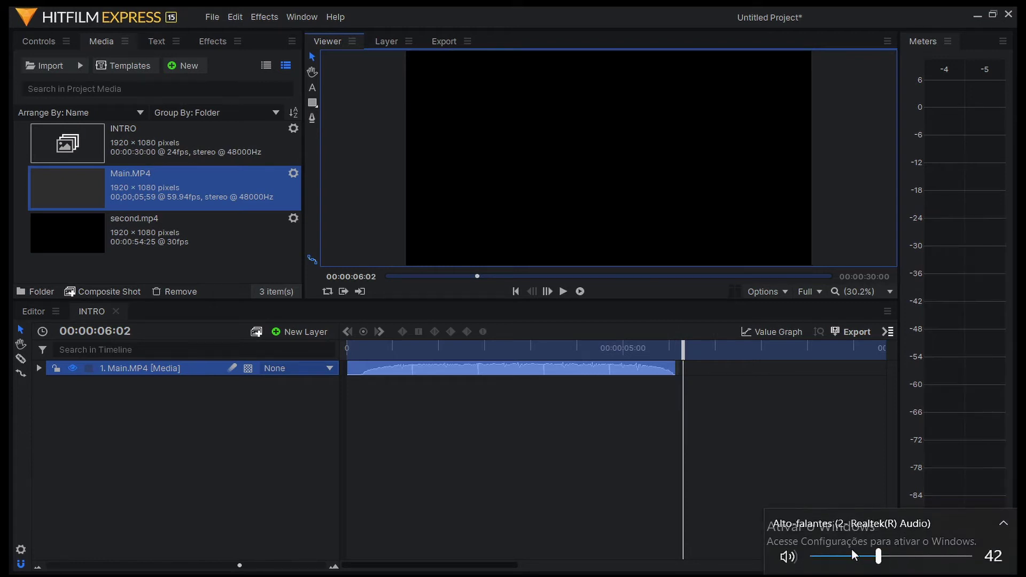
left_click(837, 560)
left_click(775, 412)
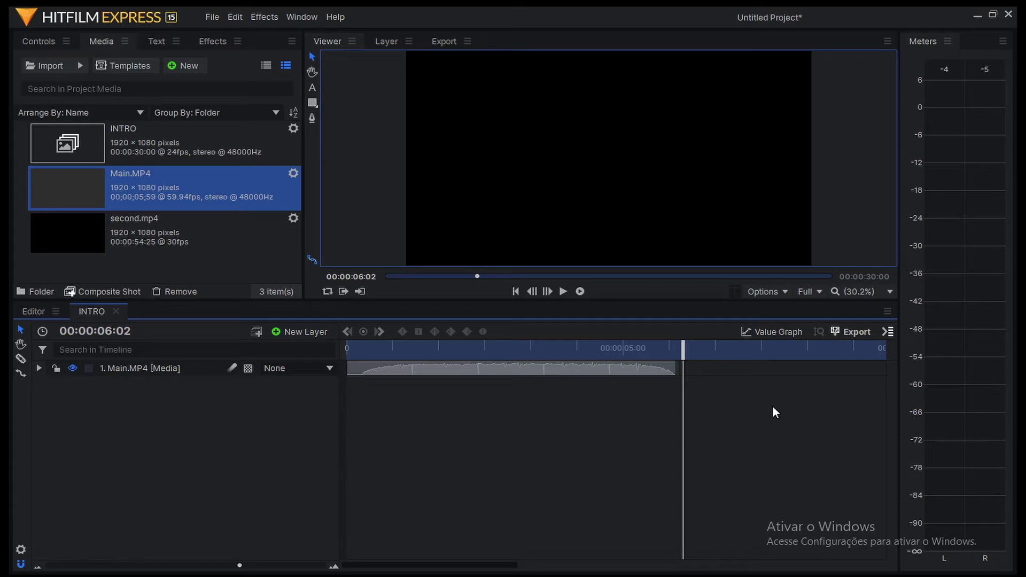
Step: Enlarge the viewer area and scrub through the Main.MP4 logo animation to inspect its badge and ribbon
left_click_drag(648, 355, 341, 349)
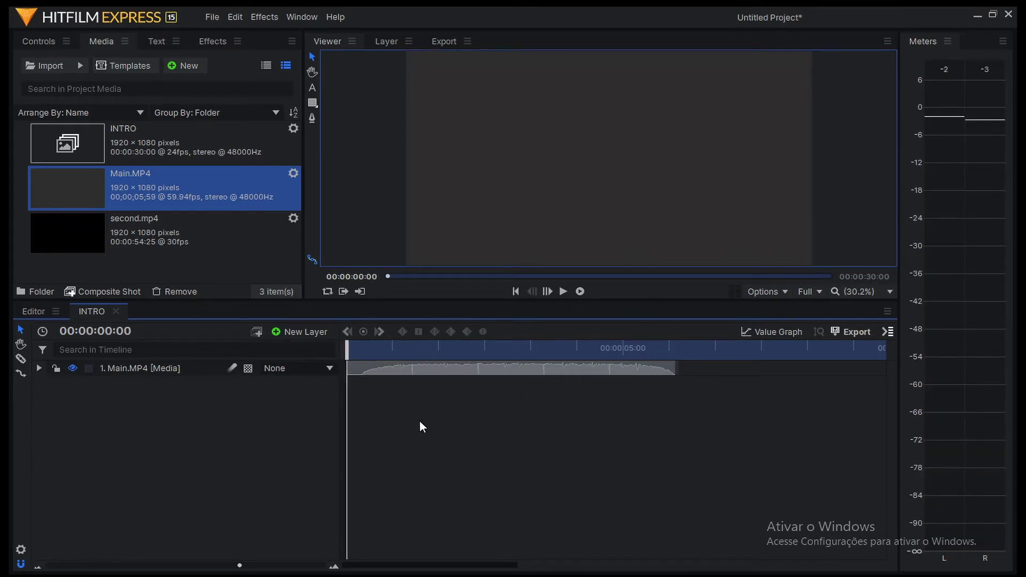
left_click(73, 242)
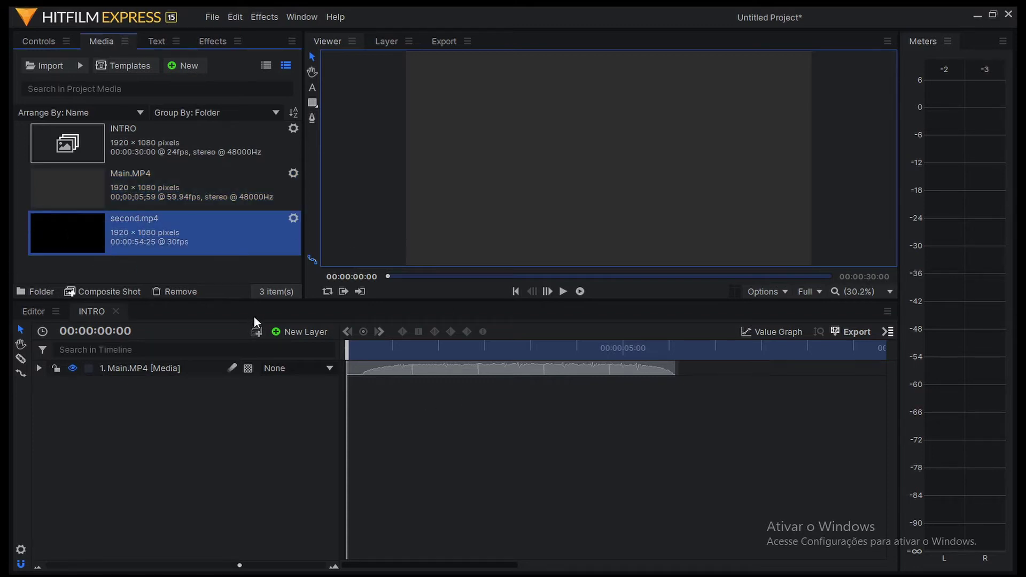
left_click_drag(347, 351, 447, 358)
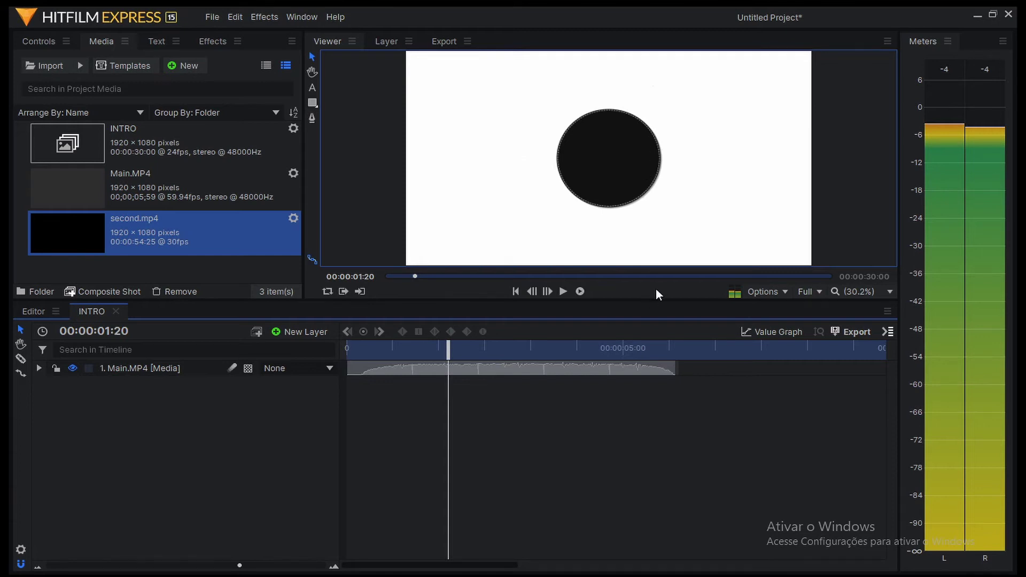
left_click_drag(653, 301, 653, 351)
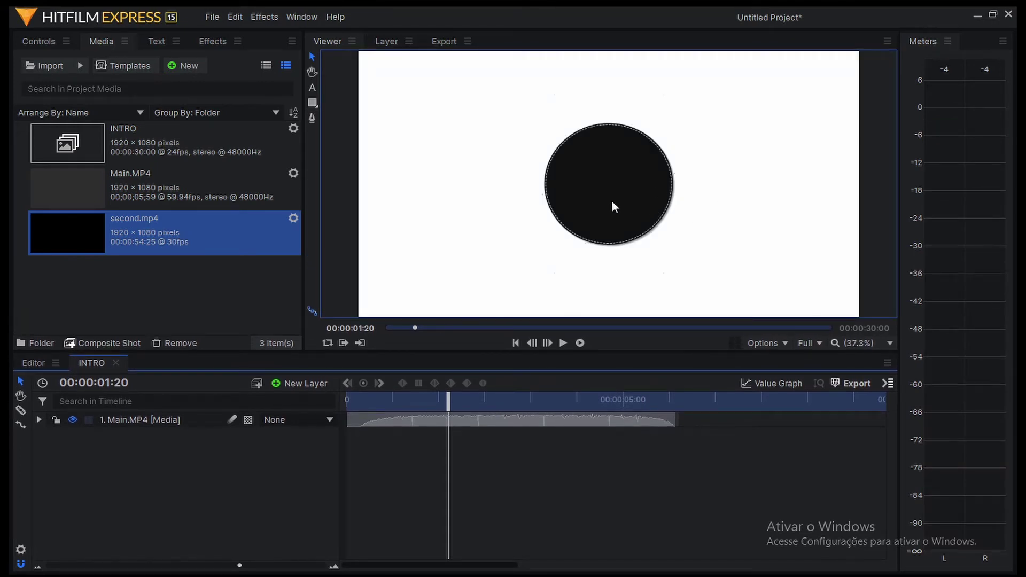
left_click_drag(452, 395, 512, 398)
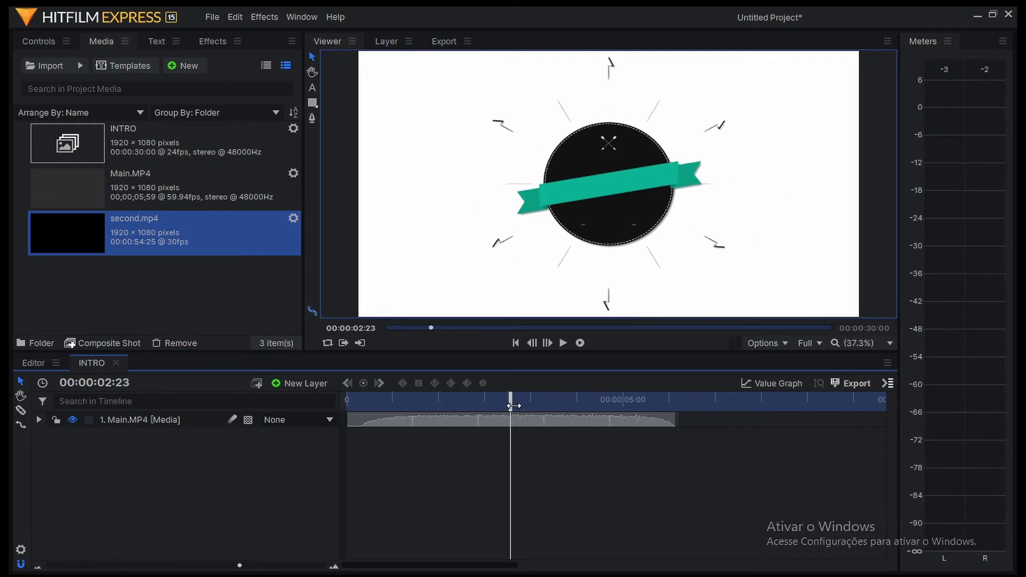
Step: Add second.mp4 at the timeline's start as a layer beneath Main.MP4, and select the Main.MP4 layer
left_click_drag(514, 406, 341, 415)
mouse_move(332, 418)
left_mouse_down()
mouse_move(398, 409)
mouse_move(342, 411)
left_mouse_up()
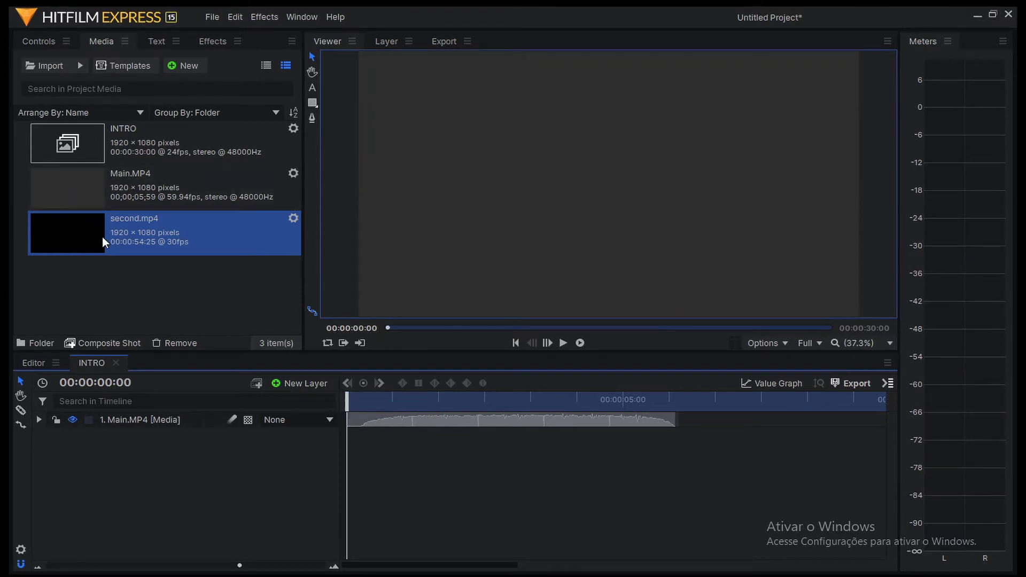
left_click_drag(73, 229, 229, 498)
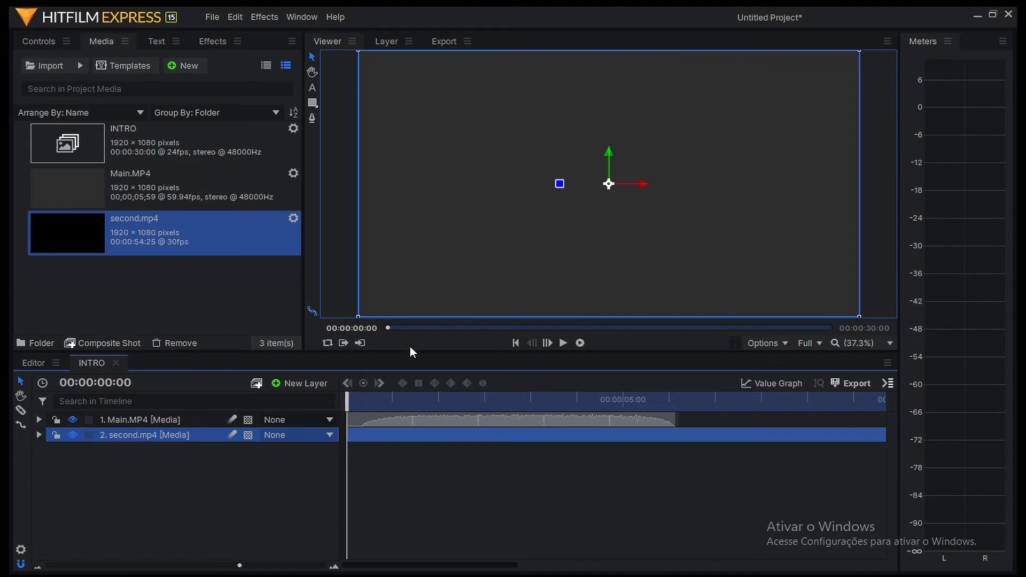
left_click(367, 415)
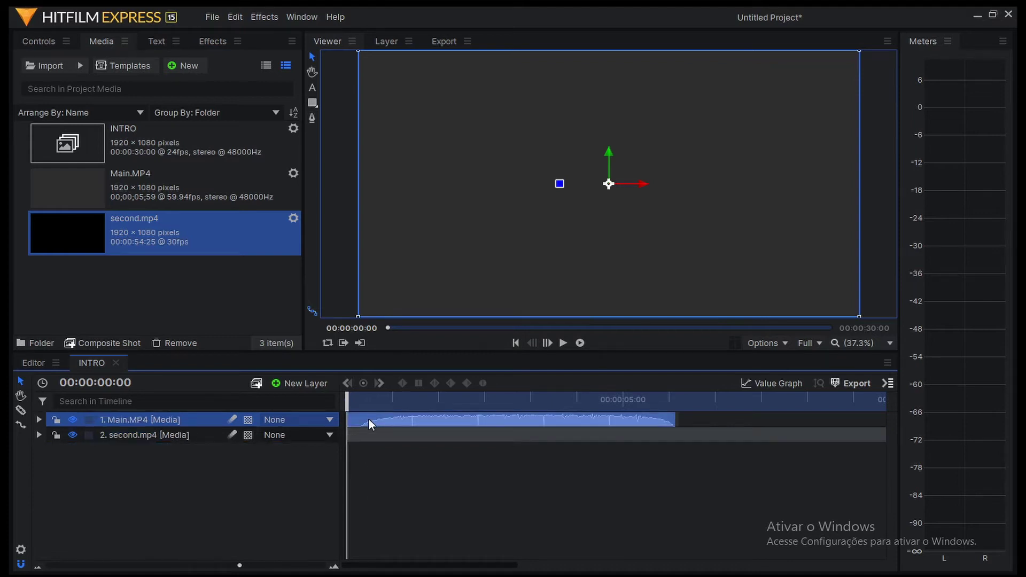
Step: Set the Main.MP4 layer's blend mode to Screen
right_click(369, 419)
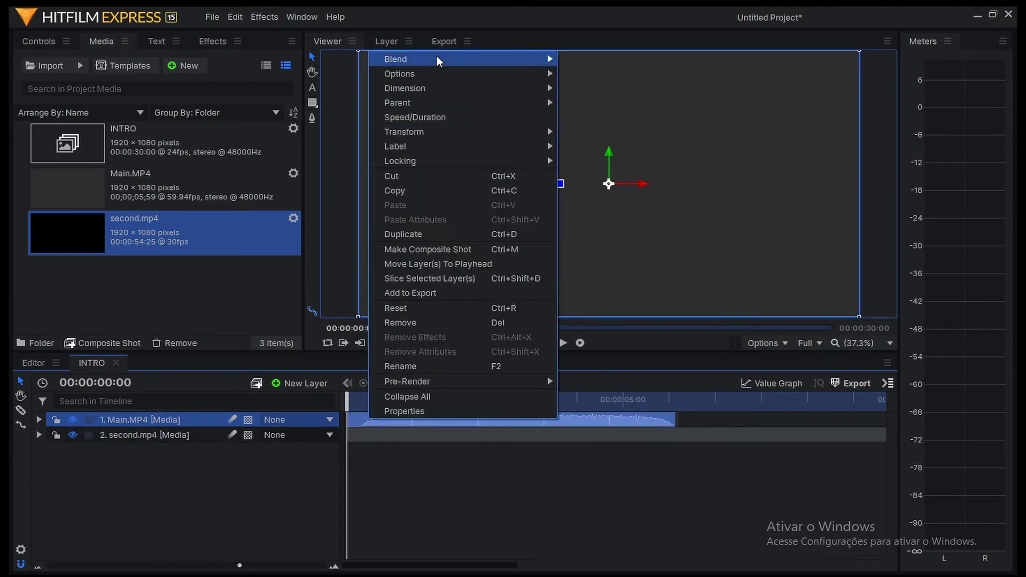
mouse_move(443, 59)
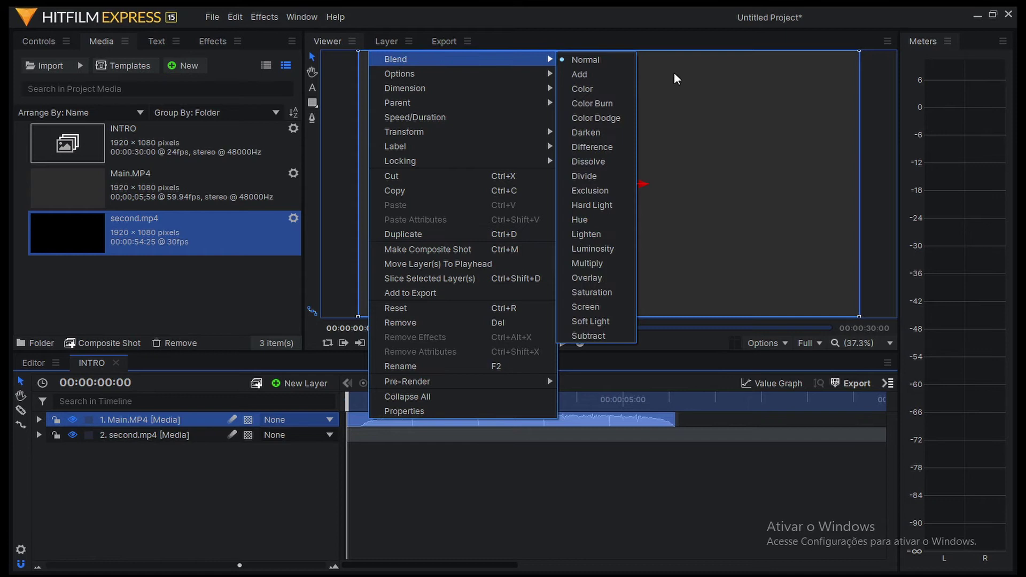
left_click(605, 307)
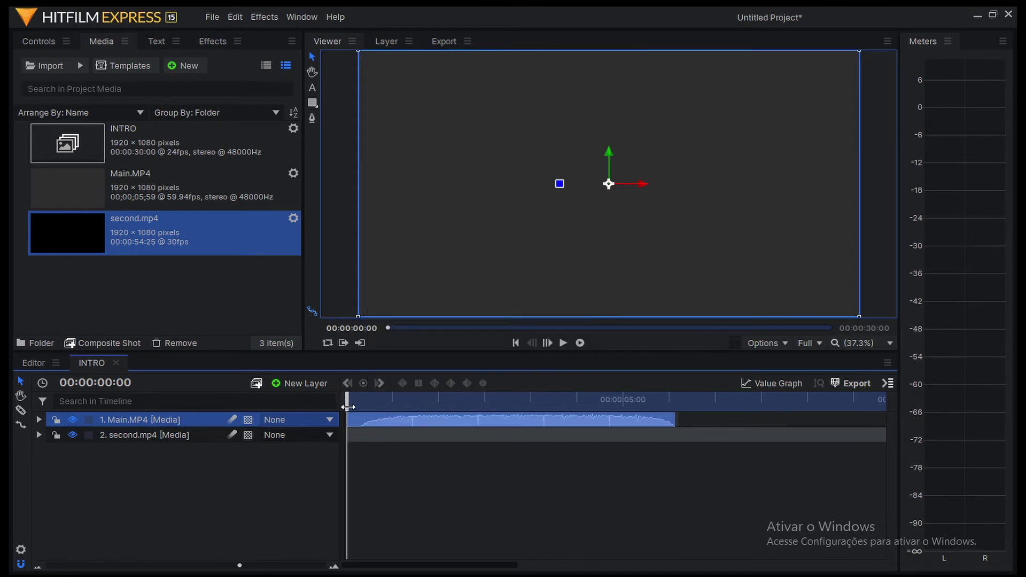
Step: Scrub to the badge's appearance around 00:00:02:01 and play the blended shot from near the start to check how second.mp4 shows through
left_click_drag(348, 407, 466, 387)
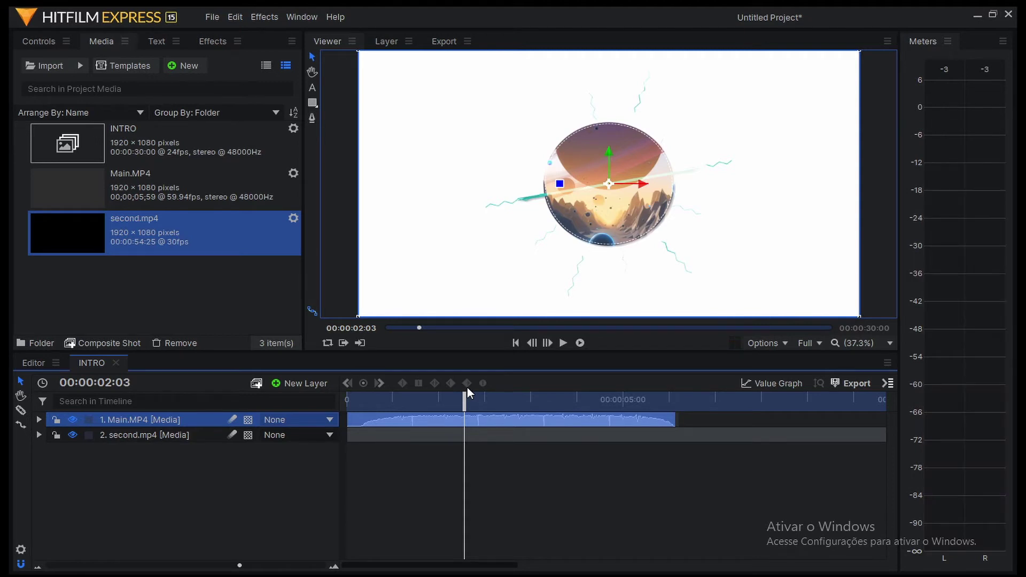
left_click_drag(463, 399, 460, 399)
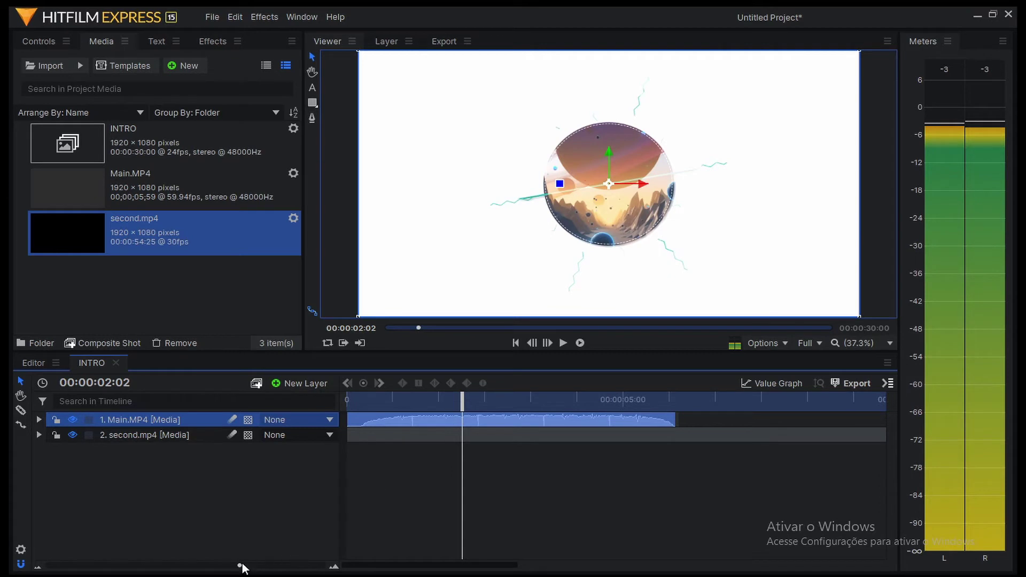
left_click_drag(240, 566, 256, 567)
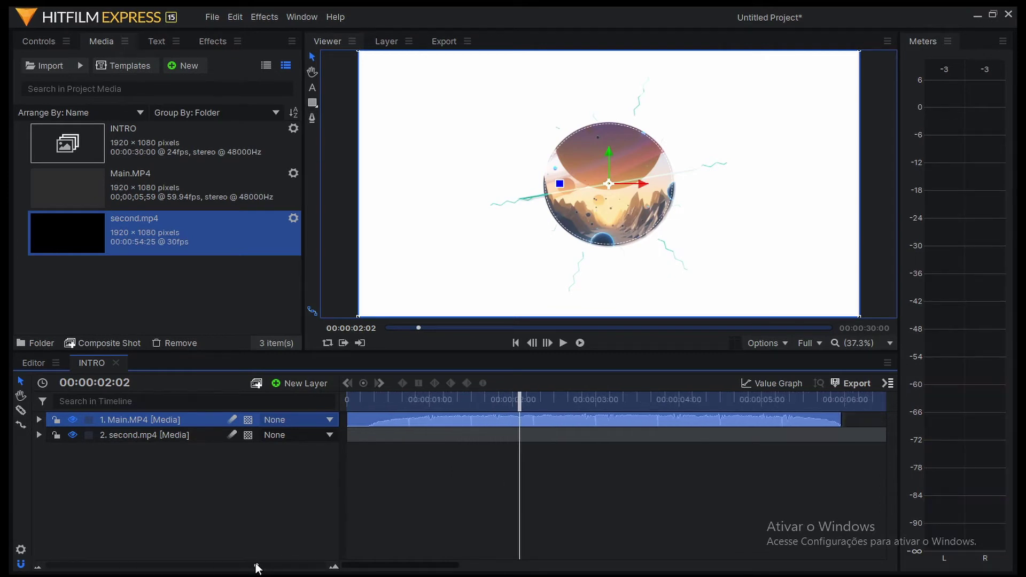
left_click(522, 399)
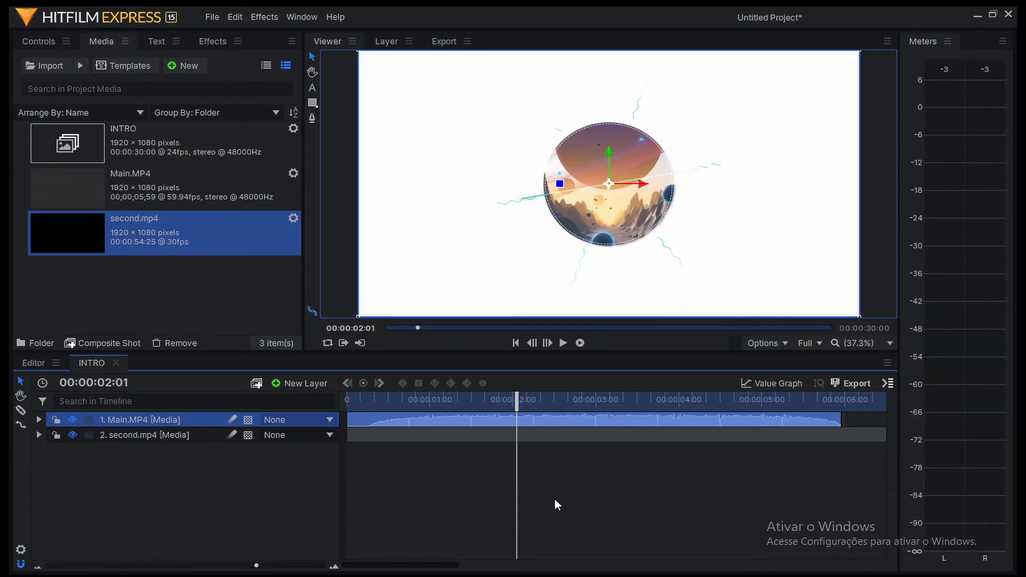
left_click(376, 406)
key("space")
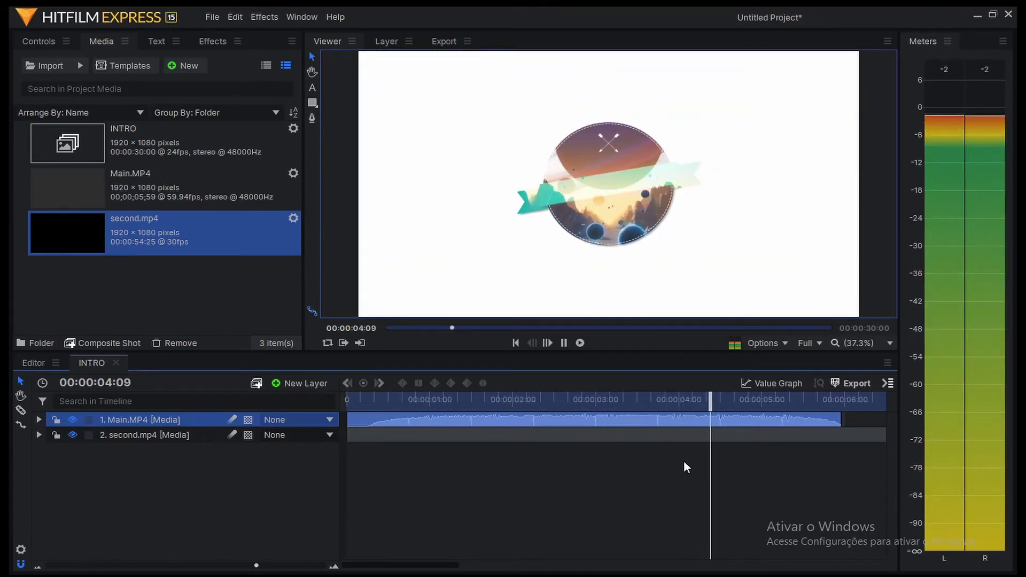
Step: Replay the section where the ribbon unfolds across the badge and park the playhead at 00:00:02:19
left_click(586, 399)
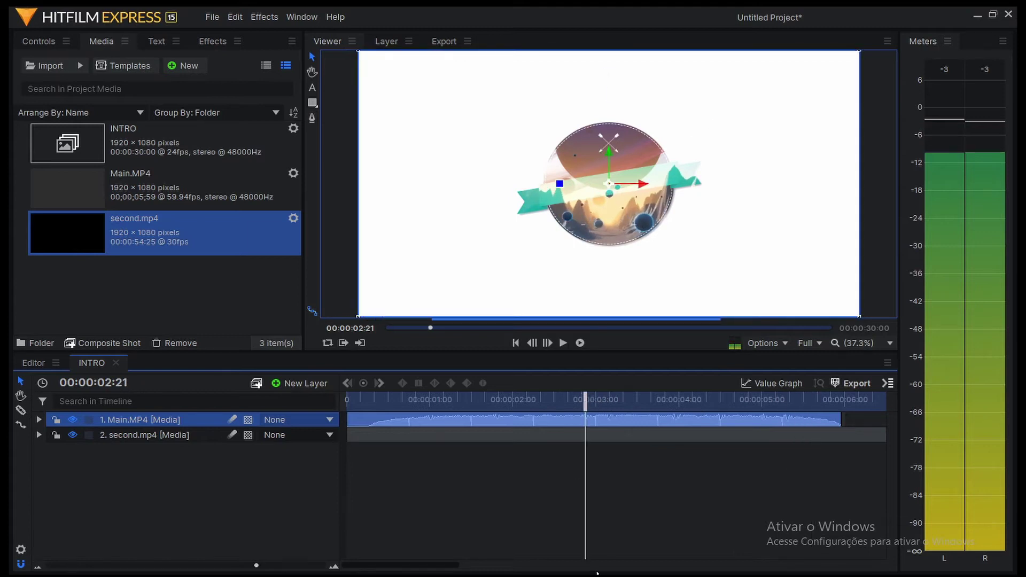
key("space")
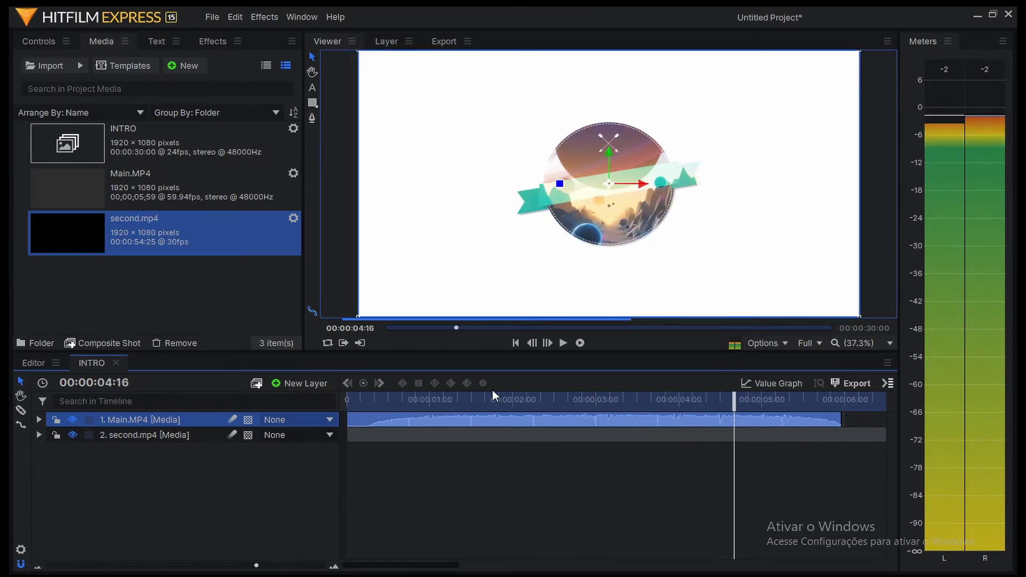
left_click(487, 396)
key("space")
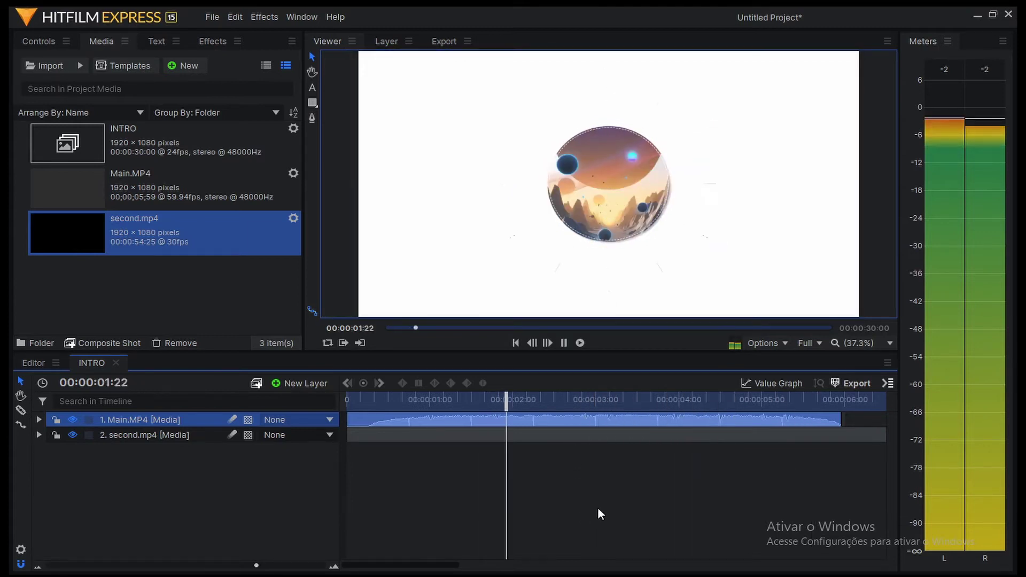
key("space")
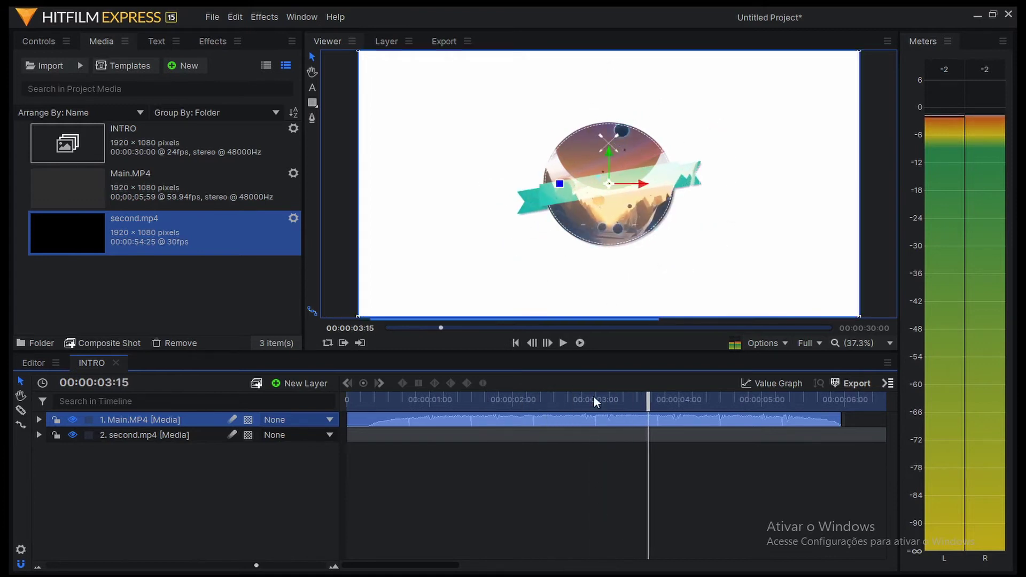
mouse_move(594, 397)
left_mouse_down()
mouse_move(648, 396)
mouse_move(577, 396)
left_mouse_up()
key("space")
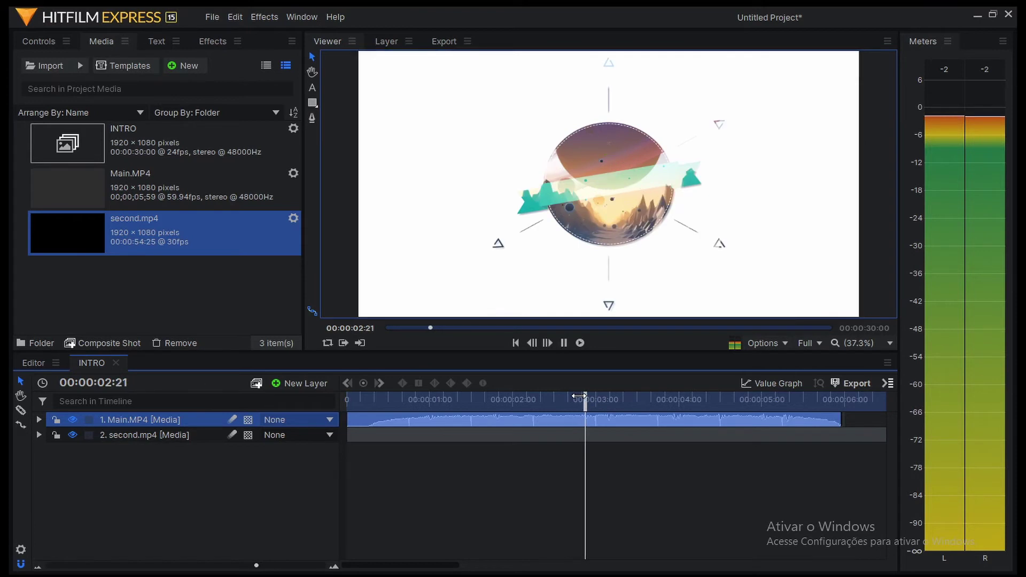
left_click(579, 396)
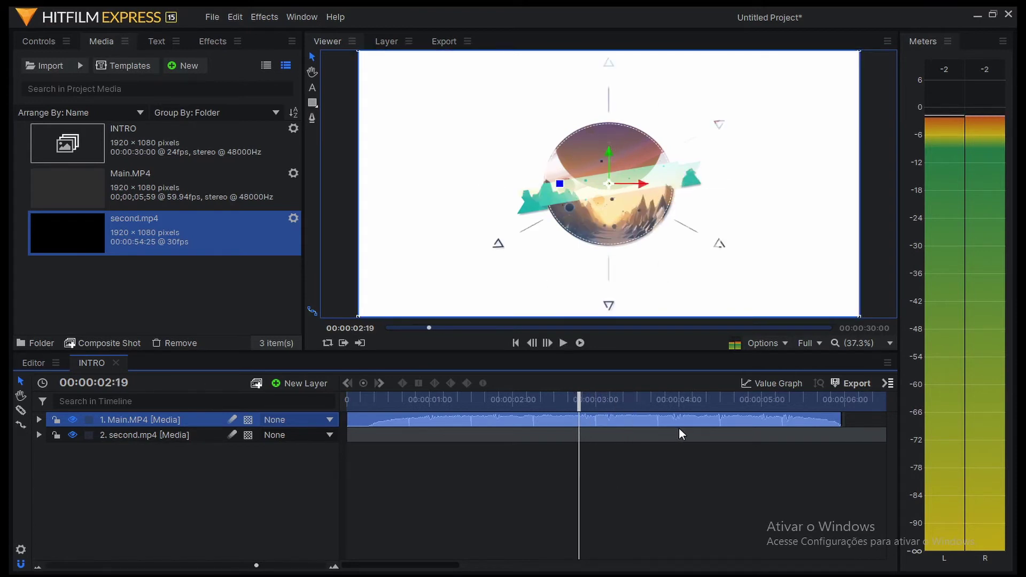
Step: Shift the second.mp4 layer well earlier in the timeline to line up its scene change with the logo's ribbon reveal
left_click(710, 435)
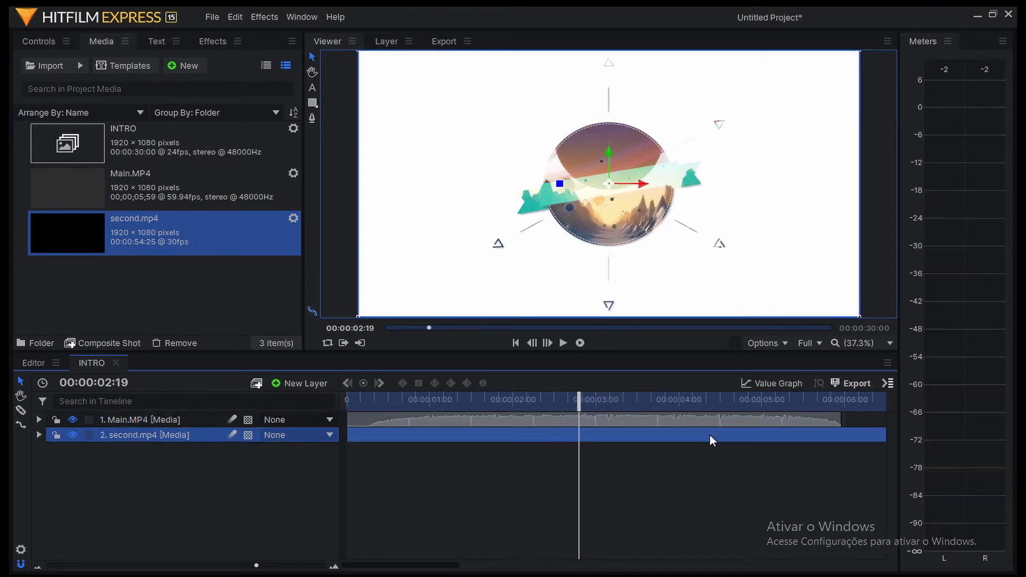
left_click_drag(706, 435, 636, 440)
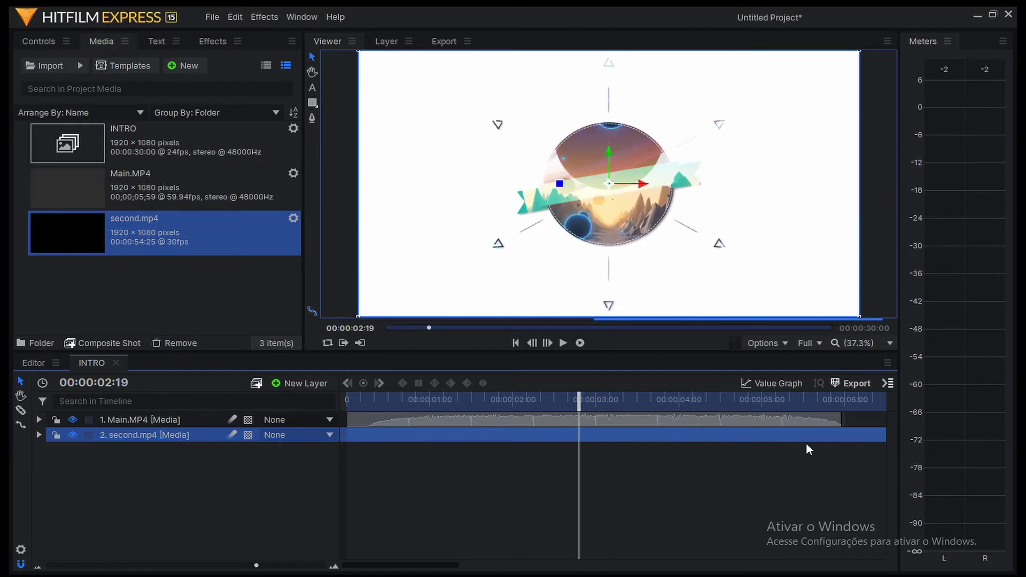
left_click_drag(837, 433, 629, 442)
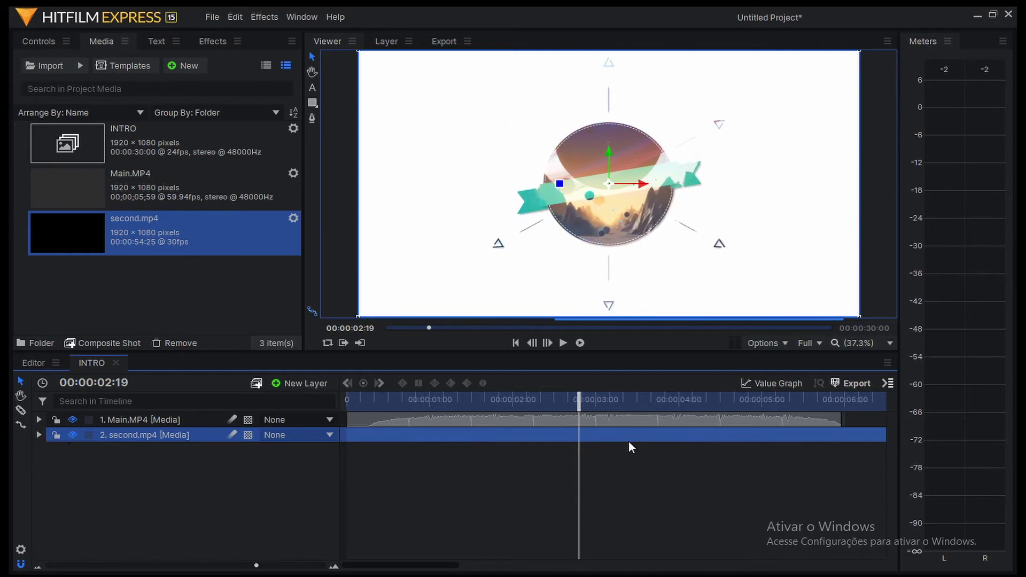
left_click_drag(851, 434, 652, 440)
left_click_drag(856, 431, 653, 434)
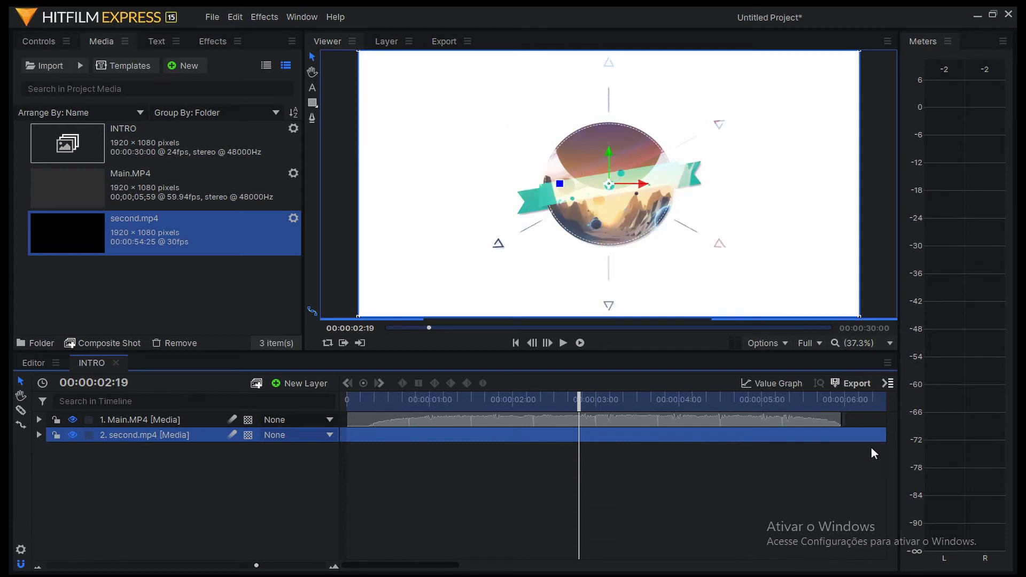
left_click_drag(871, 447, 777, 428)
Step: Play the shot around the ribbon reveal and from the beginning to check the timing of second.mp4, returning the playhead to 00:00:00:00
key("space")
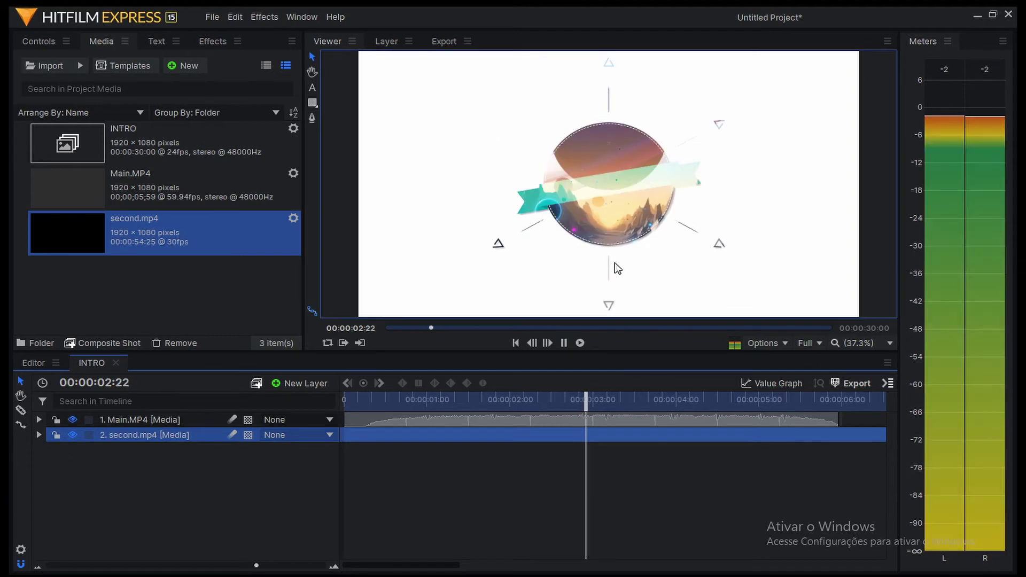
key("space")
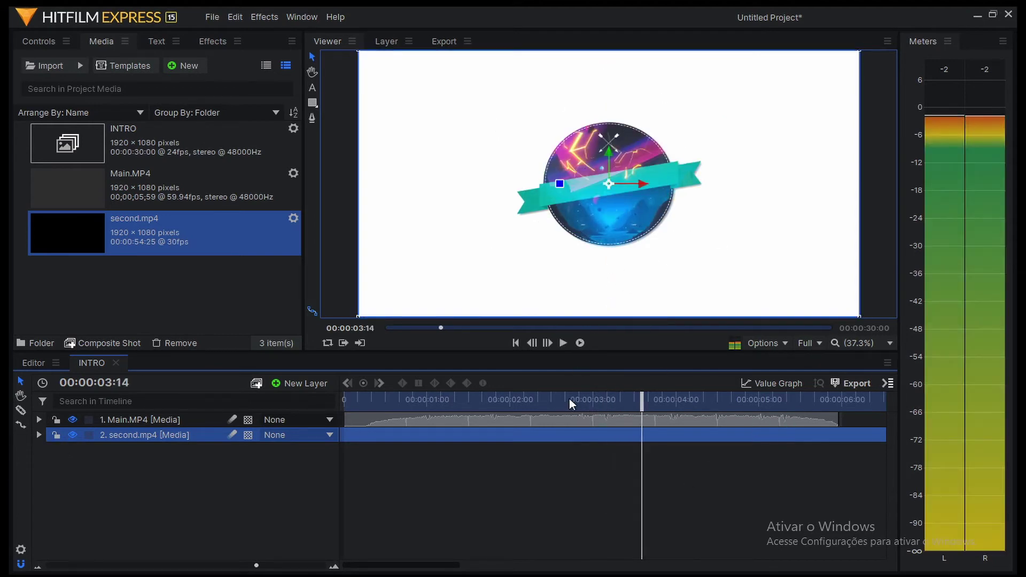
left_click(570, 399)
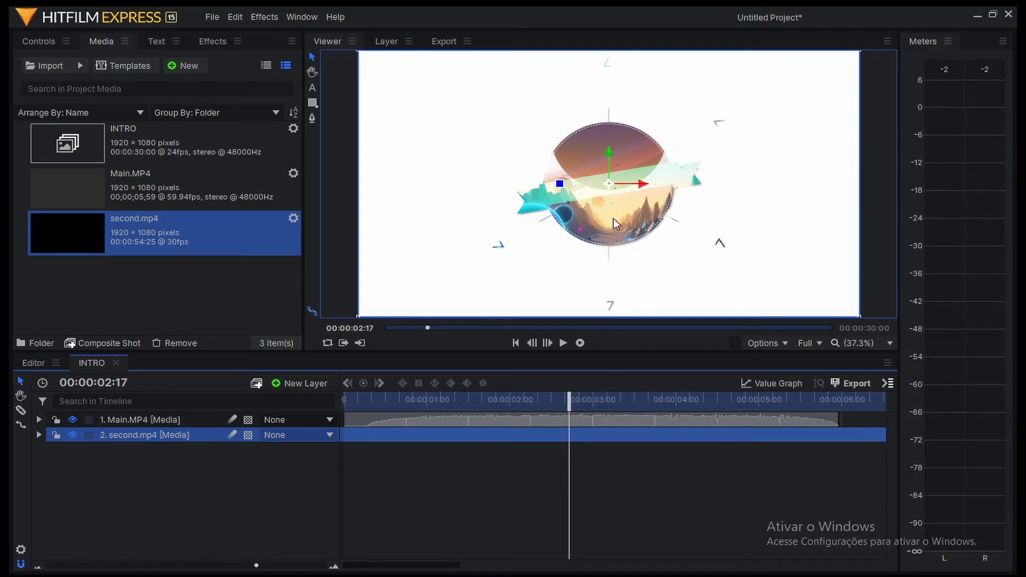
key("space")
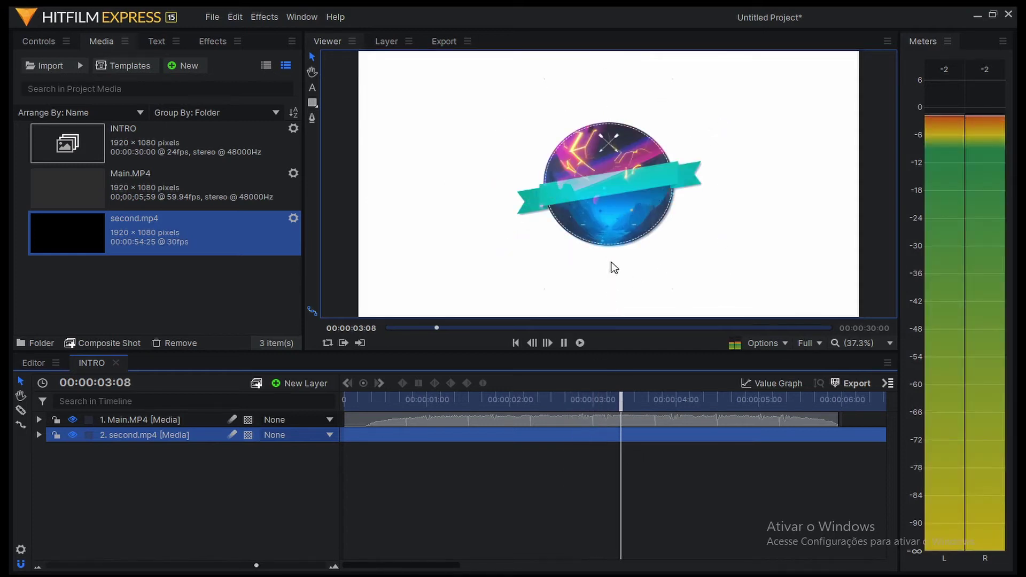
key("space")
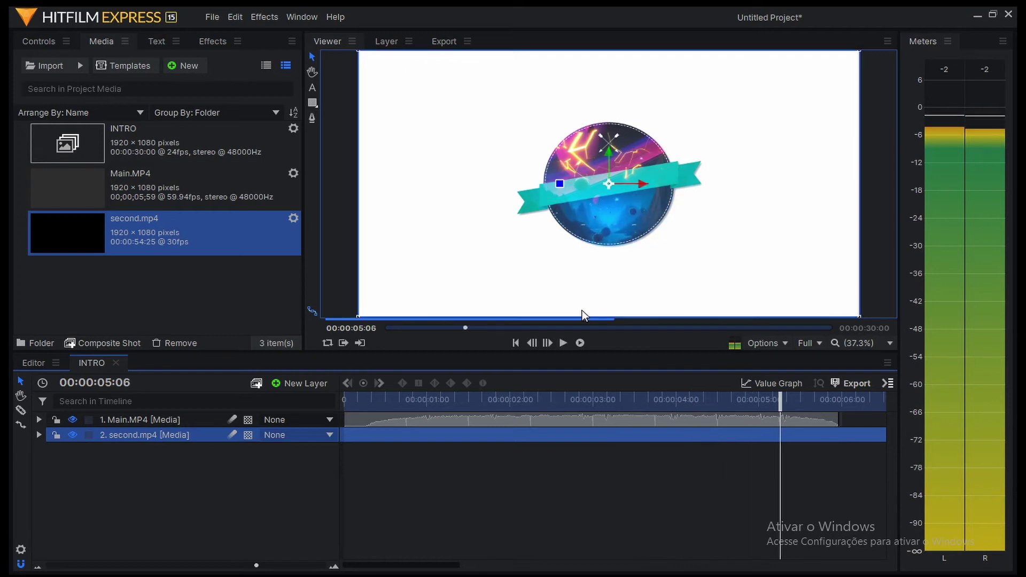
left_click_drag(526, 409, 345, 402)
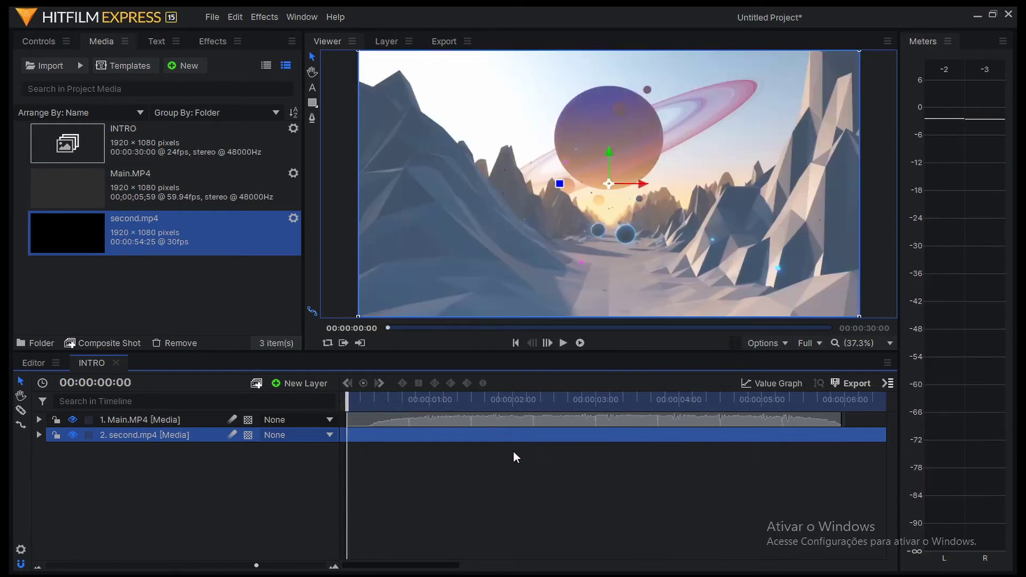
key("space")
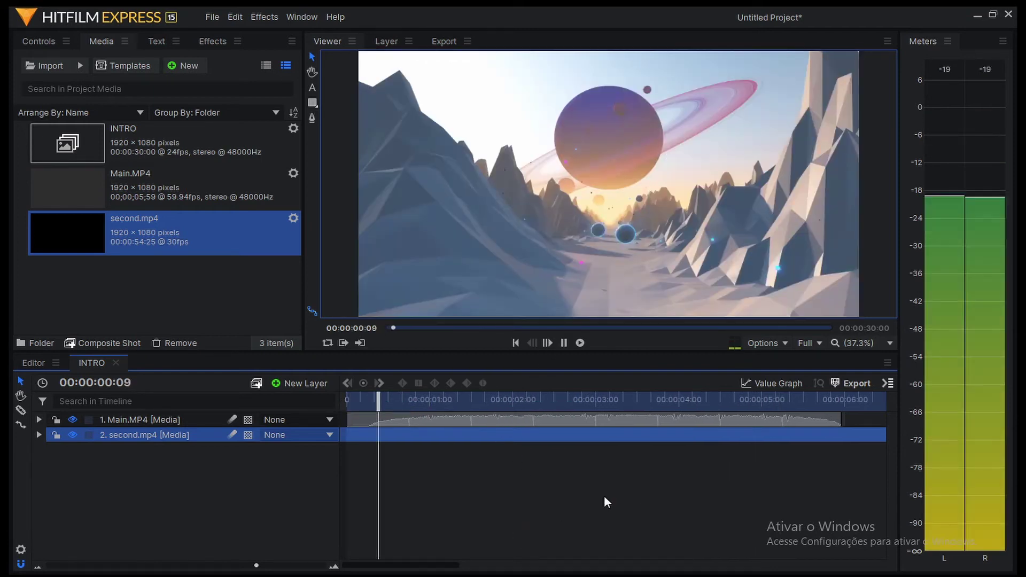
left_click_drag(458, 403, 293, 403)
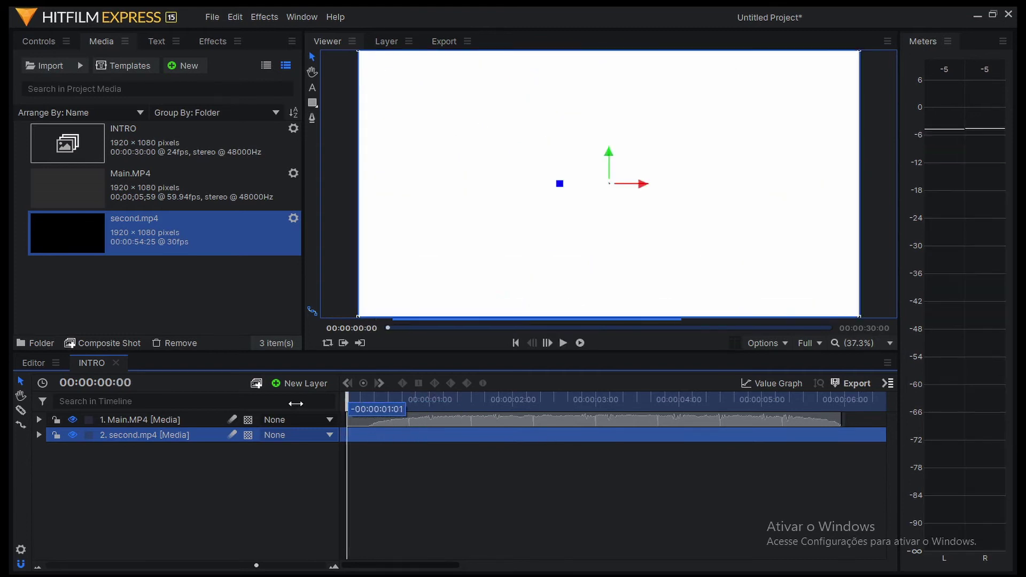
Step: Add a 100% opacity keyframe to the Main.MP4 layer at 00:00:00:05
left_click(353, 417)
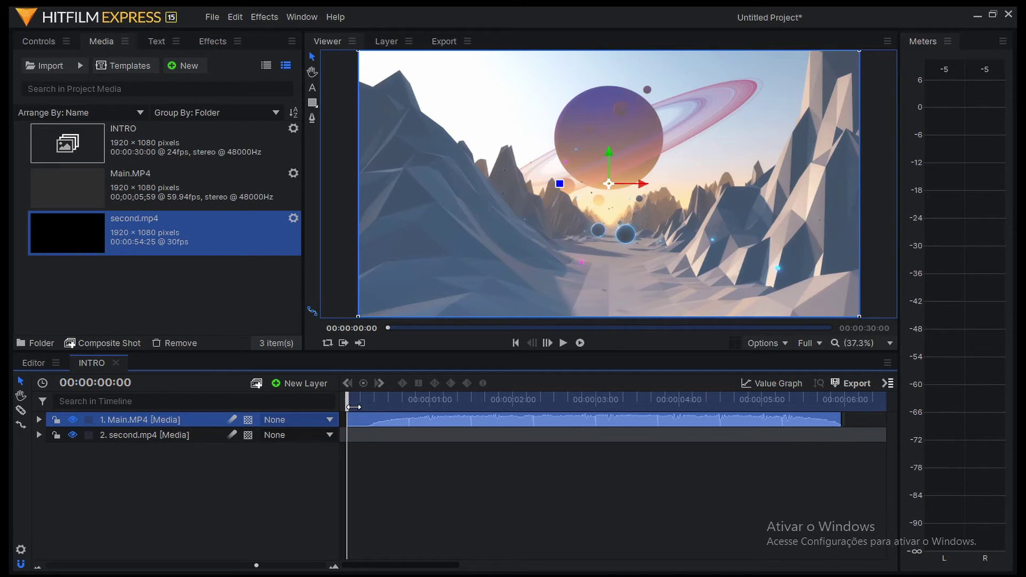
left_click_drag(345, 397, 364, 398)
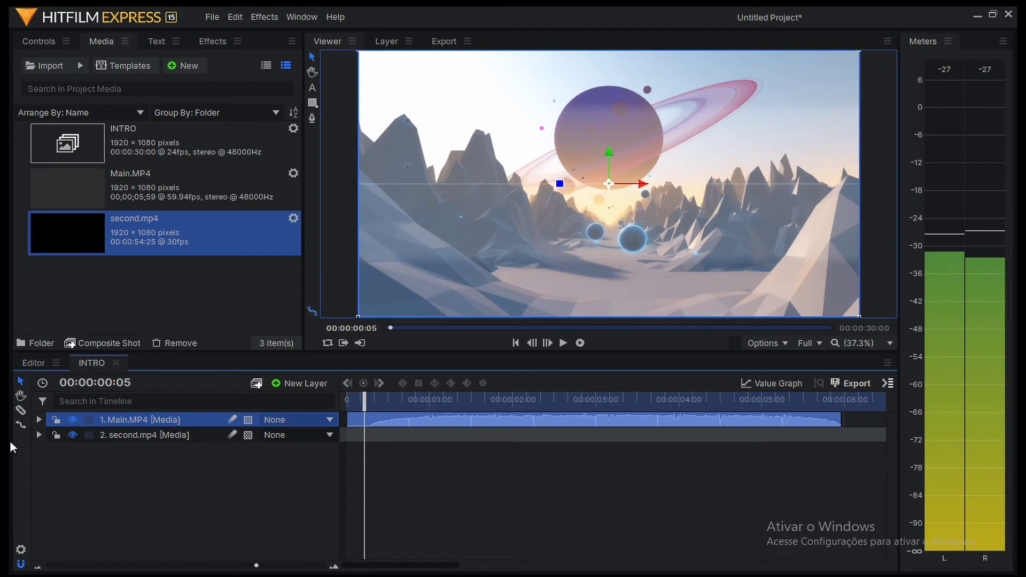
left_click(39, 420)
left_click(53, 481)
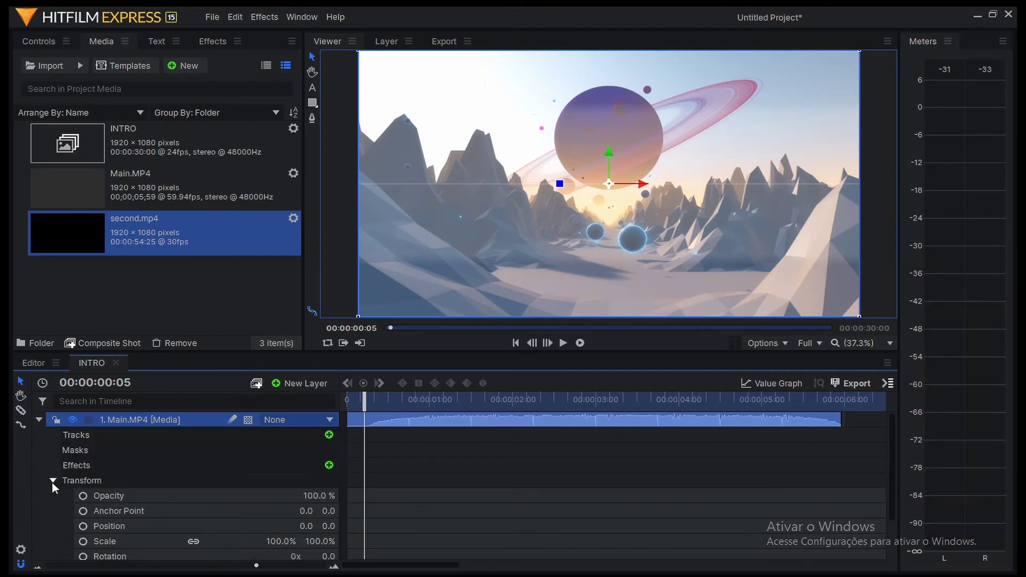
left_click(83, 495)
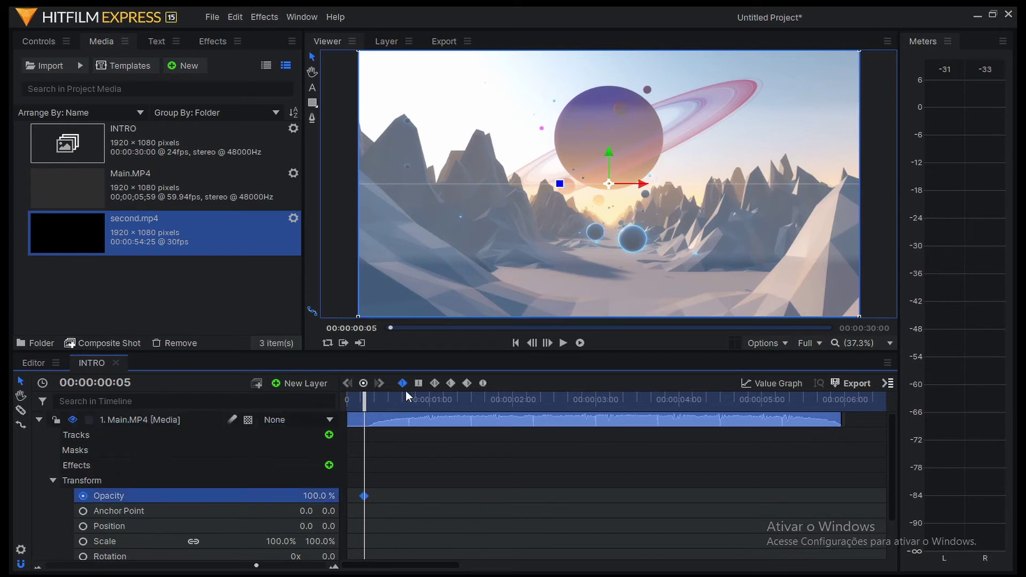
Step: Set the Main.MP4 layer's opacity to 0% at 00:00:00:00 to create a fade-in, and collapse the layer's properties
left_click_drag(373, 399, 299, 401)
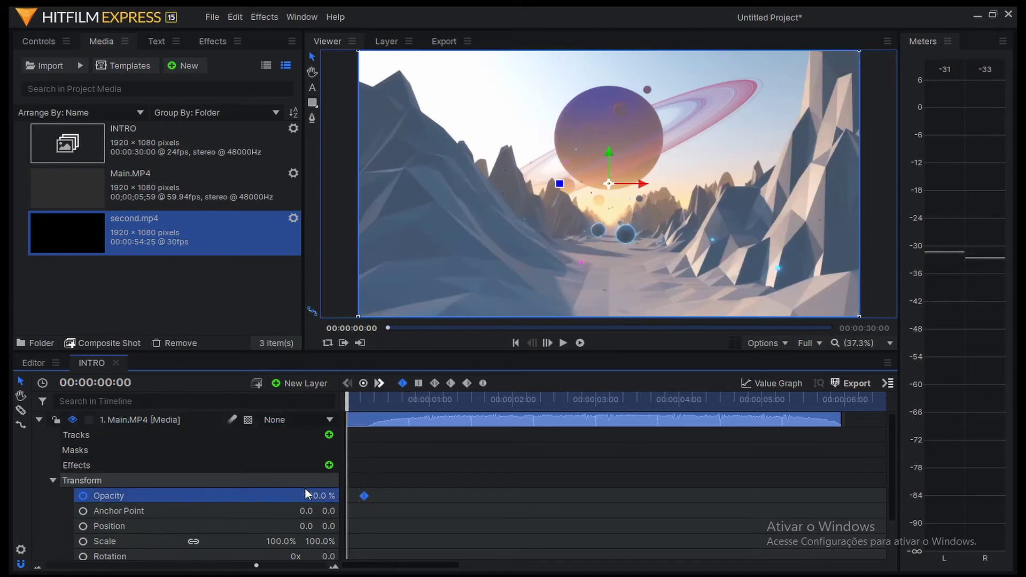
left_click_drag(321, 495, 209, 497)
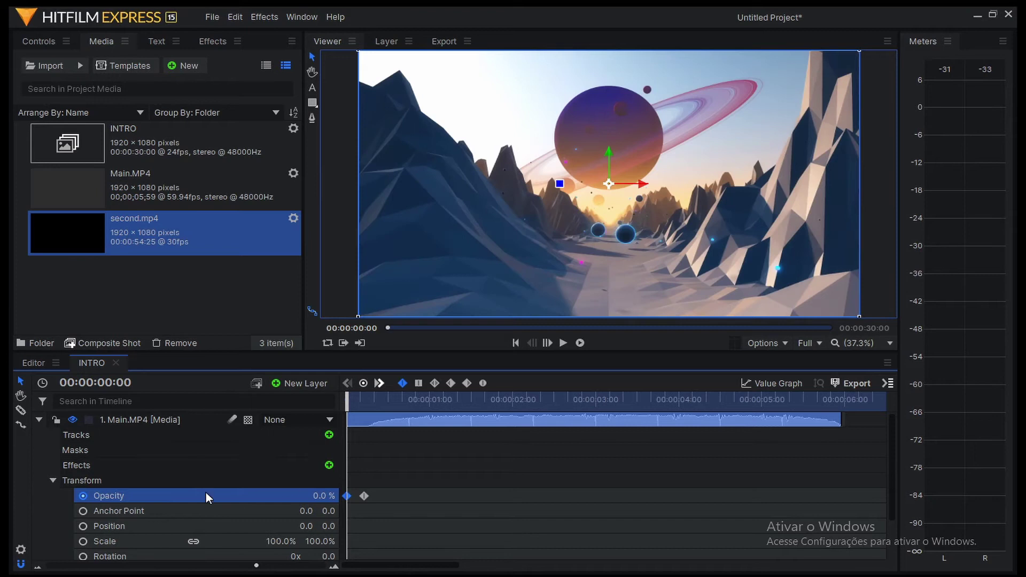
left_click(39, 420)
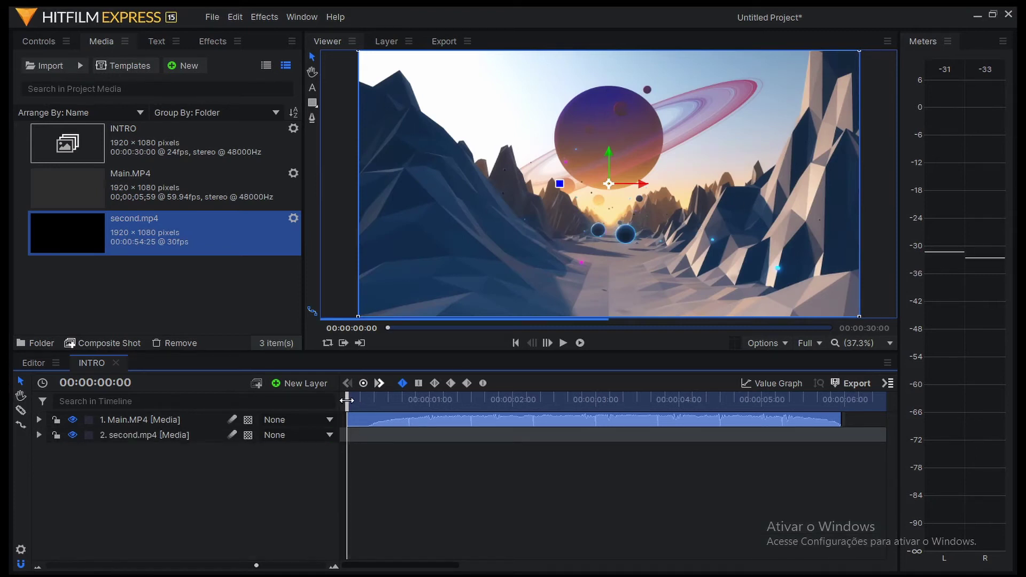
Step: Play the INTRO shot from the start to review the fade-in and blend, and return the playhead to 00:00:02:20
mouse_move(345, 400)
left_mouse_down()
mouse_move(407, 398)
mouse_move(346, 398)
left_mouse_up()
key("space")
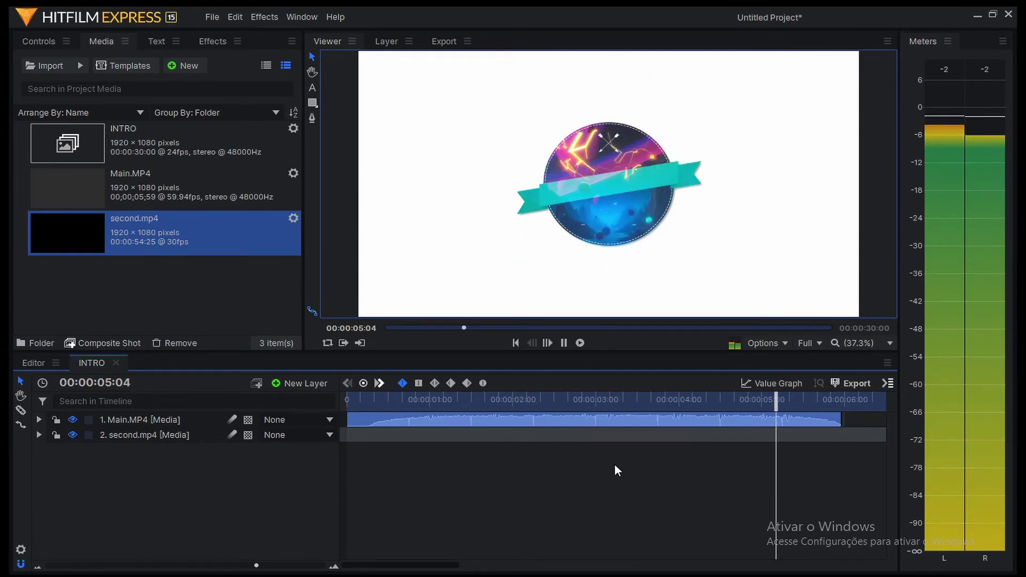
mouse_move(600, 399)
left_mouse_down()
mouse_move(575, 400)
mouse_move(614, 401)
mouse_move(582, 400)
left_mouse_up()
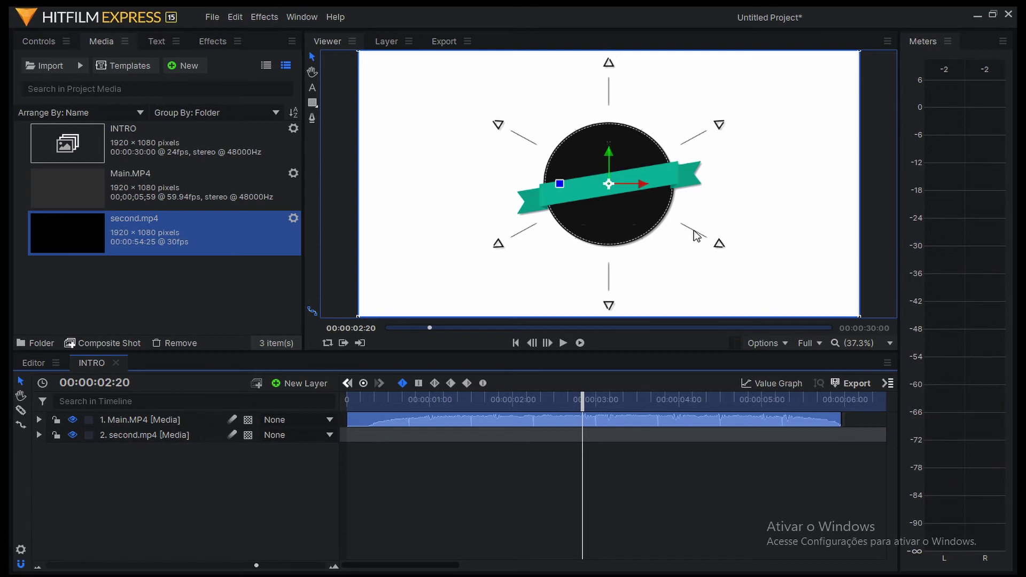
Step: Create a text box across the green ribbon with the Text tool and enter "SHOCKWAVE"
left_click(873, 347)
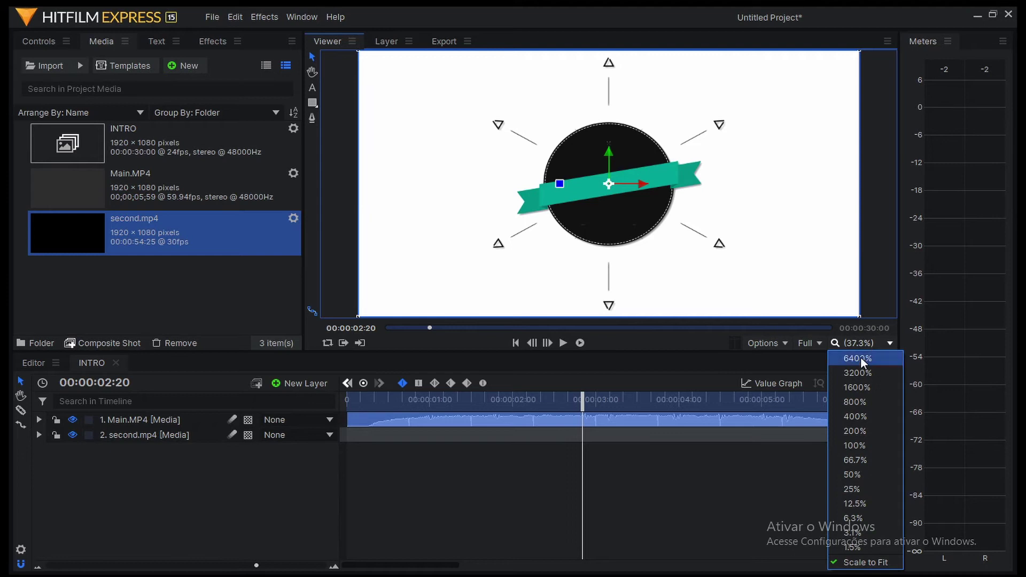
left_click(858, 505)
left_click(872, 342)
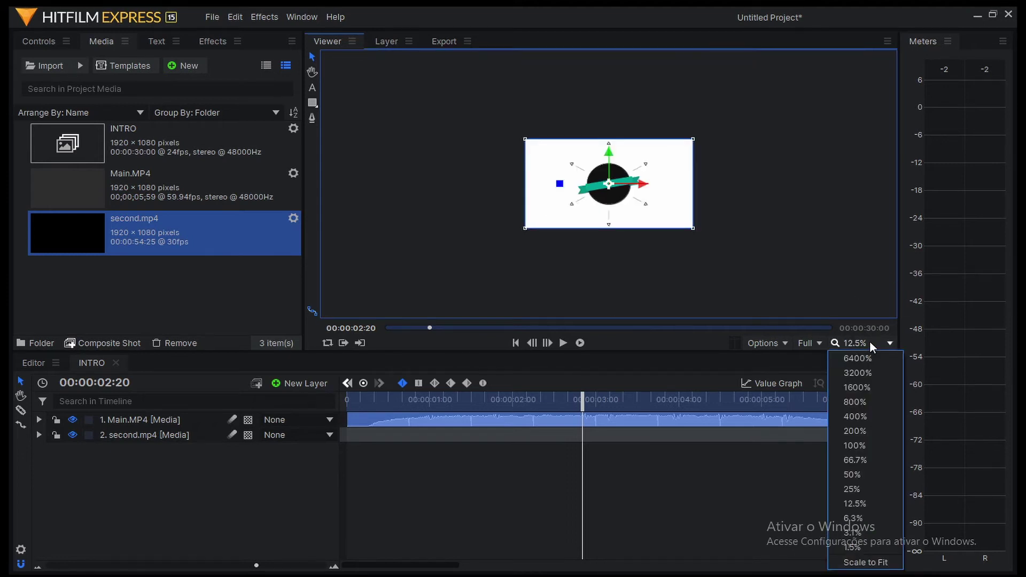
left_click(869, 466)
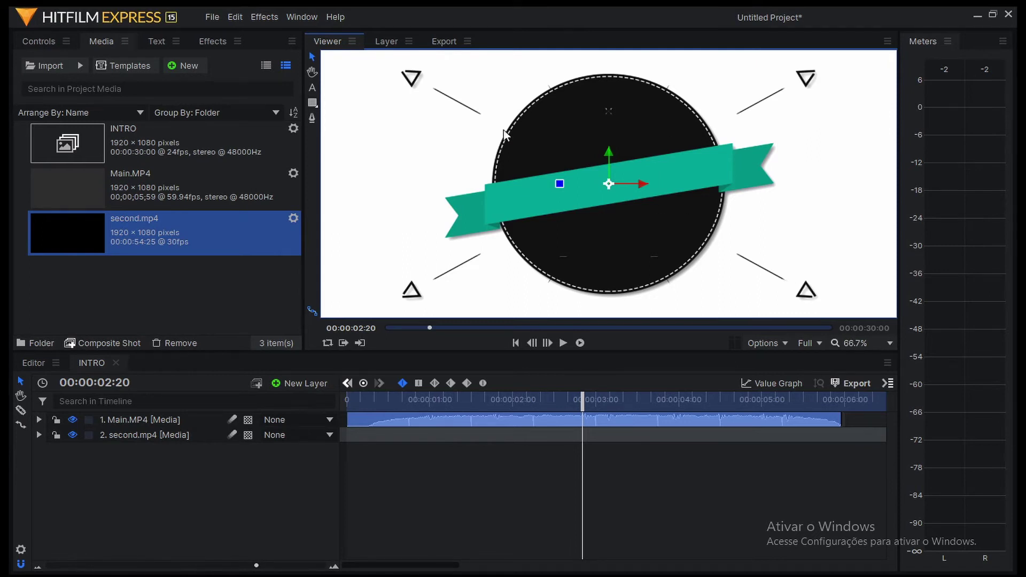
left_click(312, 88)
left_click_drag(491, 184, 727, 217)
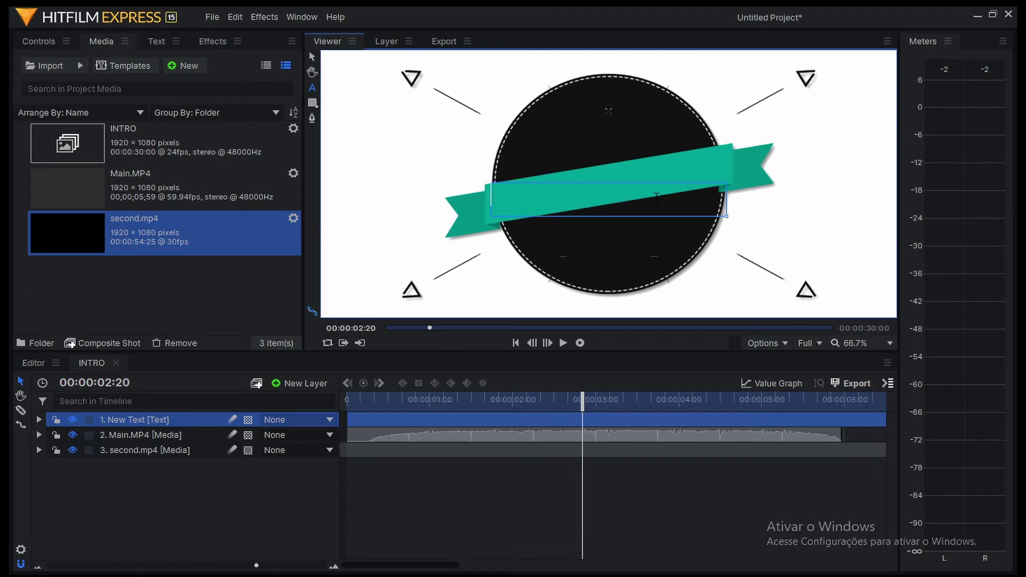
type("SHOC")
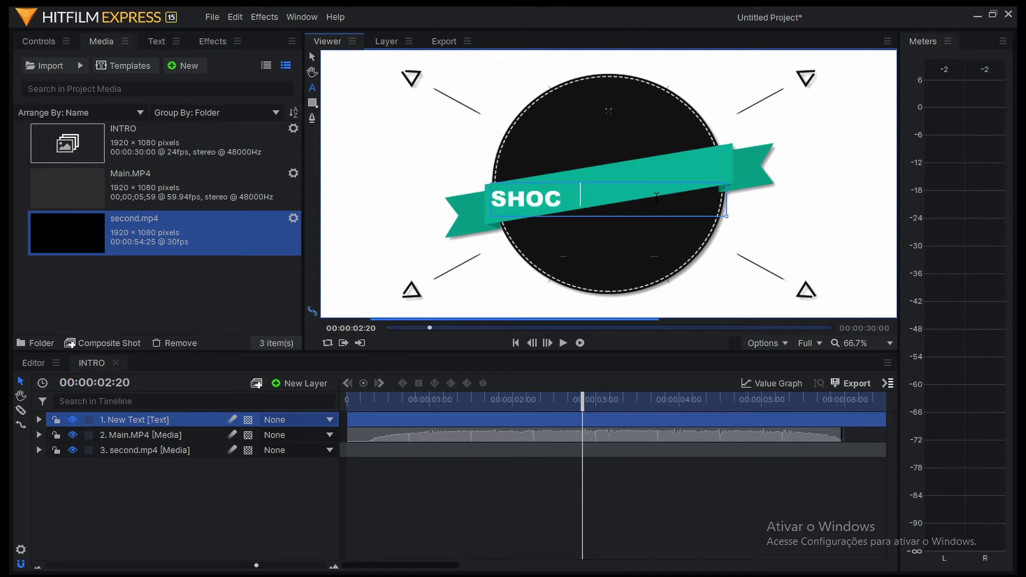
type("KWAVE")
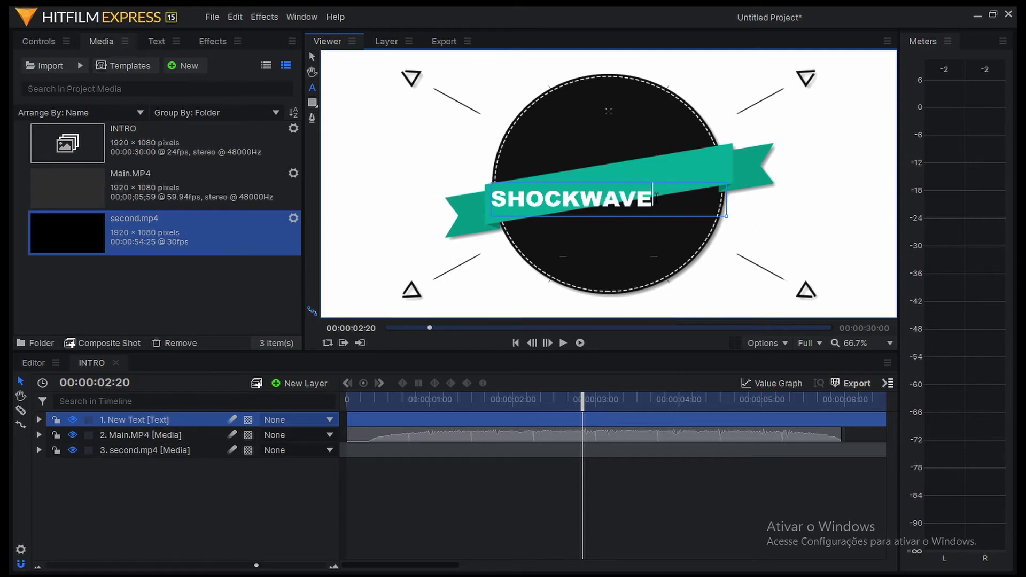
Step: Set the SHOCKWAVE text's font size to 64 and its vertical scale to 79%
left_click_drag(628, 187, 291, 97)
left_click(155, 41)
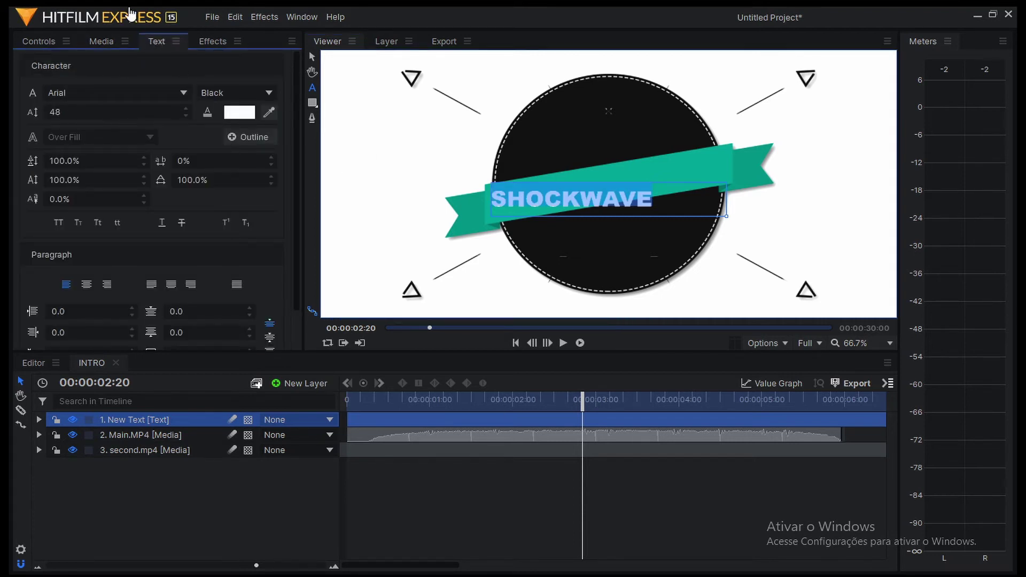
double_click(56, 112)
type("55")
key("Return")
key("Up")
key("Up")
key("Up")
key("Up")
key("Up")
key("Up")
key("Up")
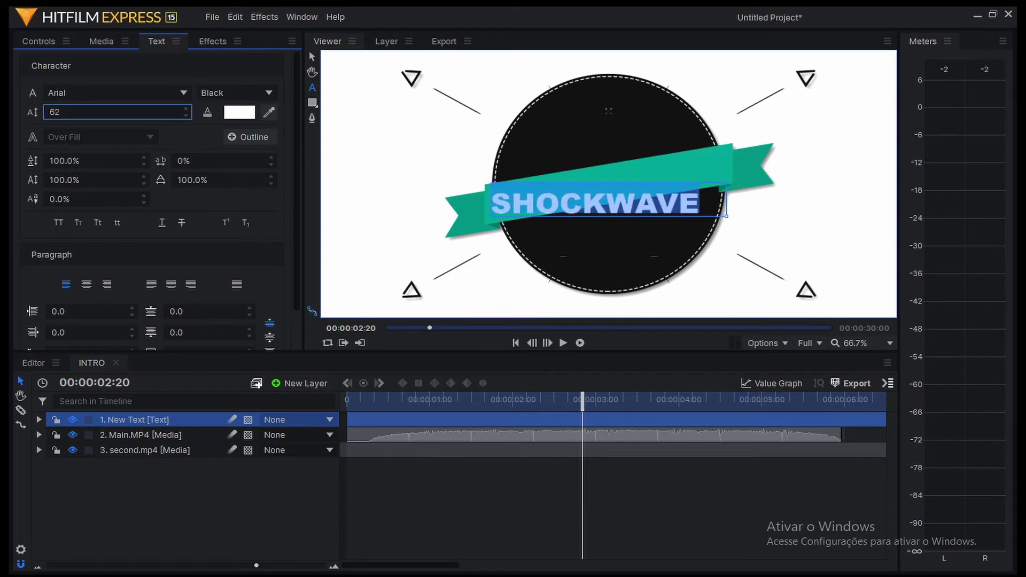
key("Up")
key("Up")
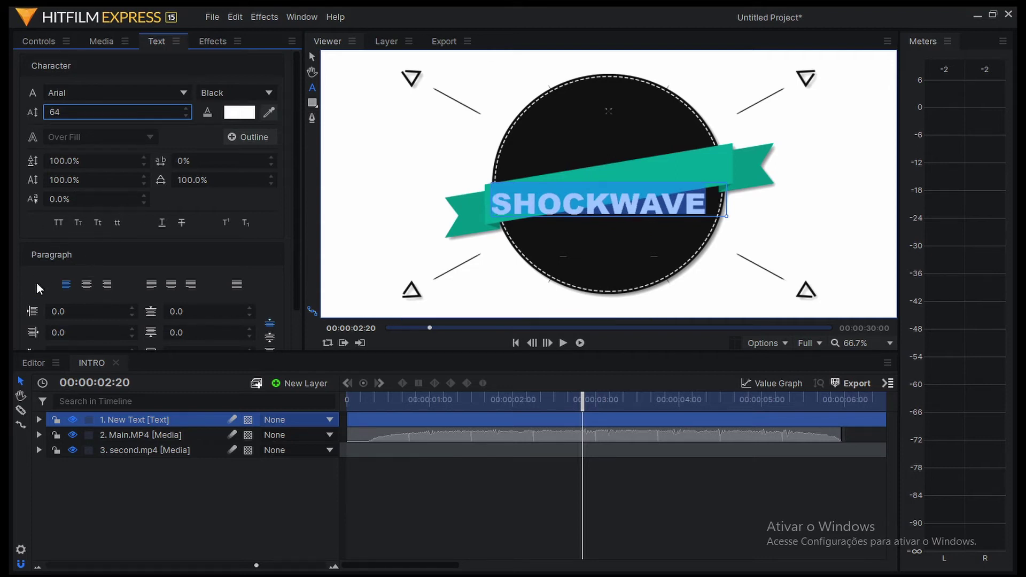
left_click_drag(293, 169, 295, 222)
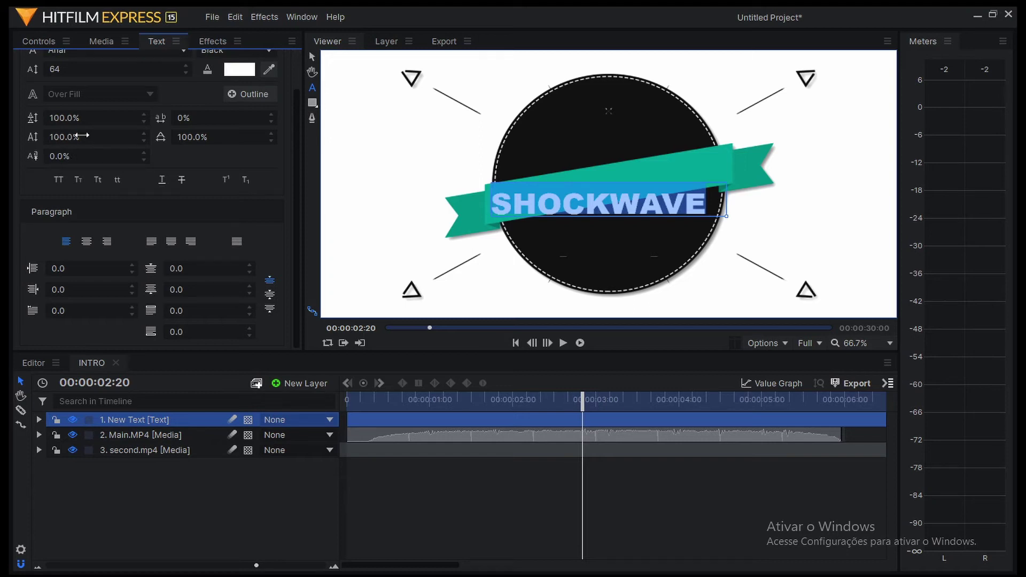
left_click_drag(64, 137, 53, 137)
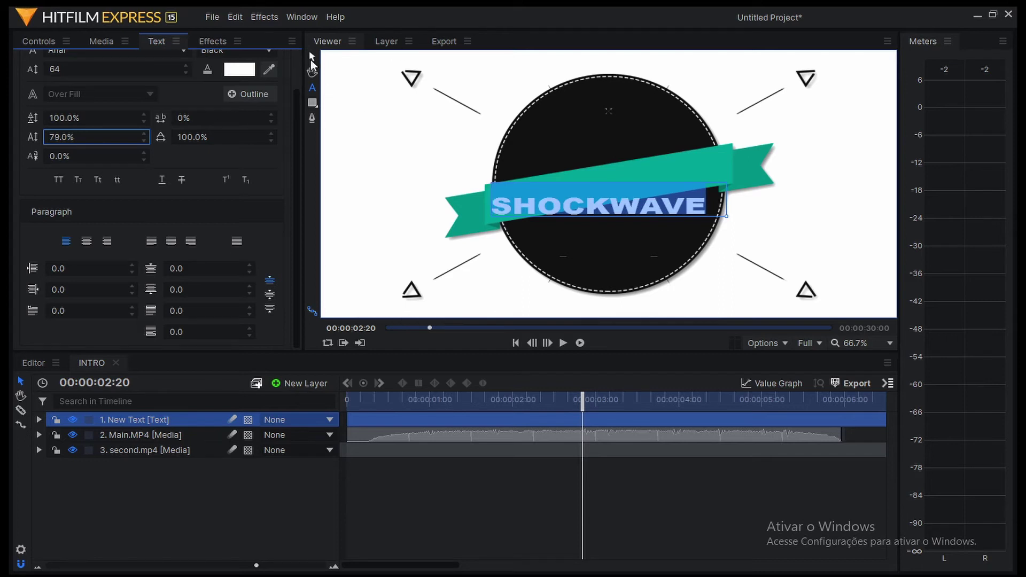
Step: Move the SHOCKWAVE text onto the green ribbon and rotate it to match the ribbon's slant
left_click(311, 59)
left_click(535, 422)
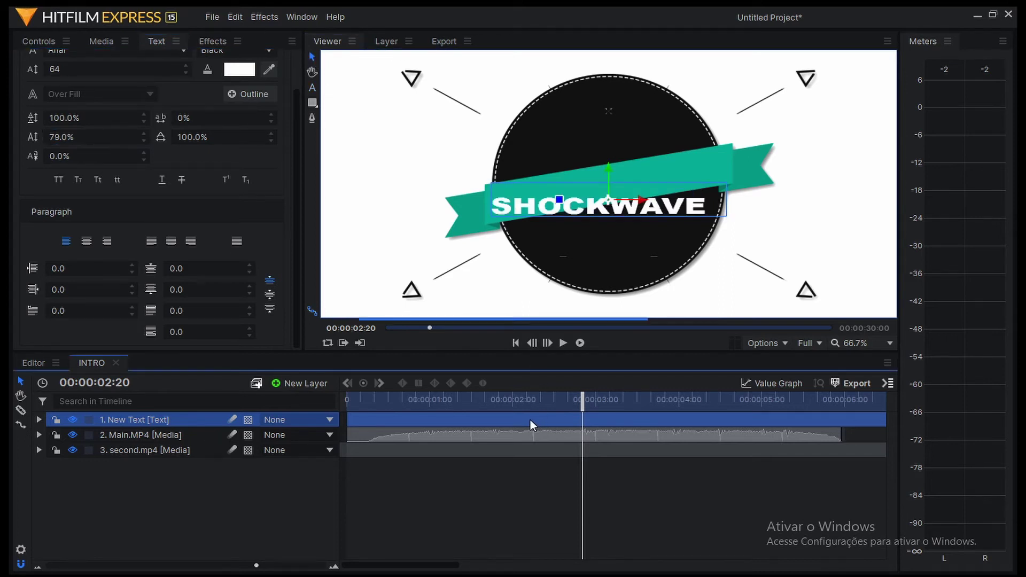
left_click_drag(566, 207, 612, 178)
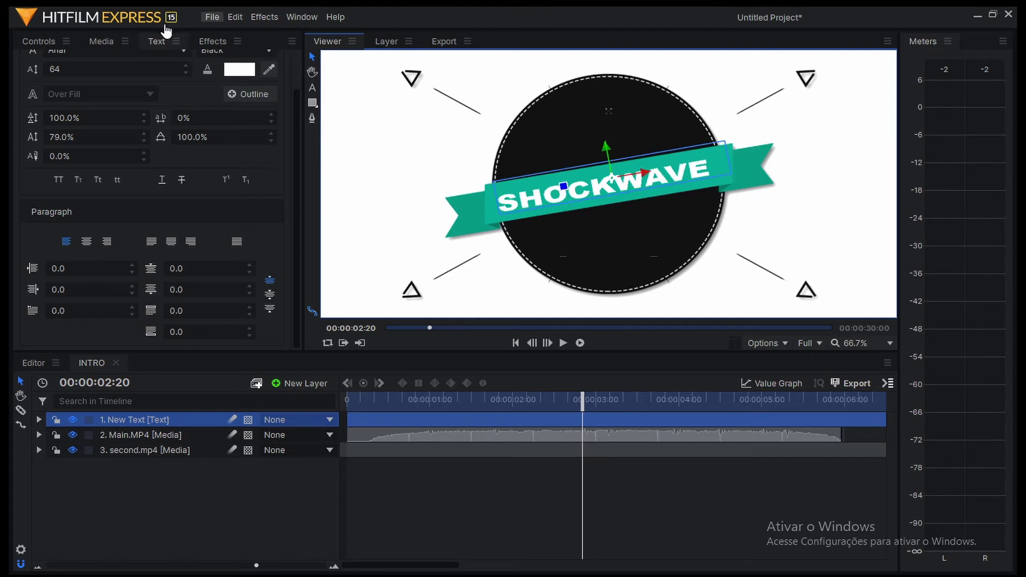
Step: Add a black outline with a width of 4.00 to the SHOCKWAVE text
left_click(256, 94)
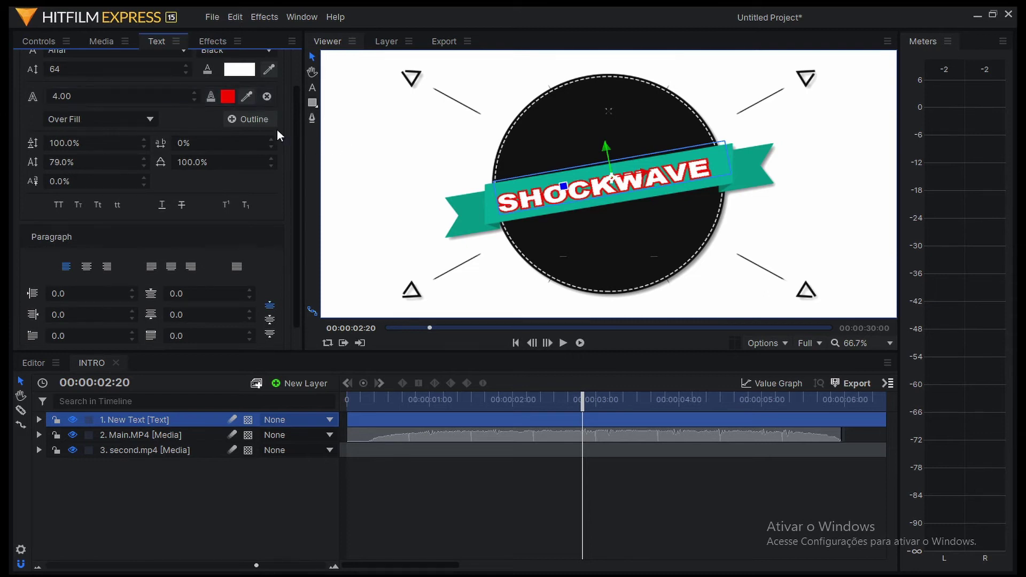
mouse_move(580, 407)
left_mouse_down()
mouse_move(638, 405)
mouse_move(505, 406)
mouse_move(598, 405)
left_mouse_up()
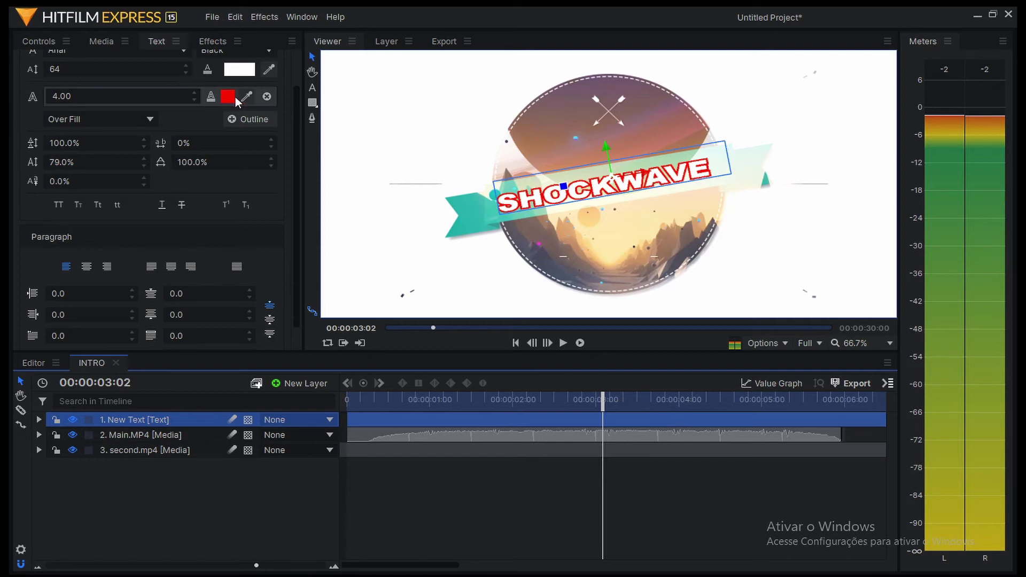
left_click(251, 98)
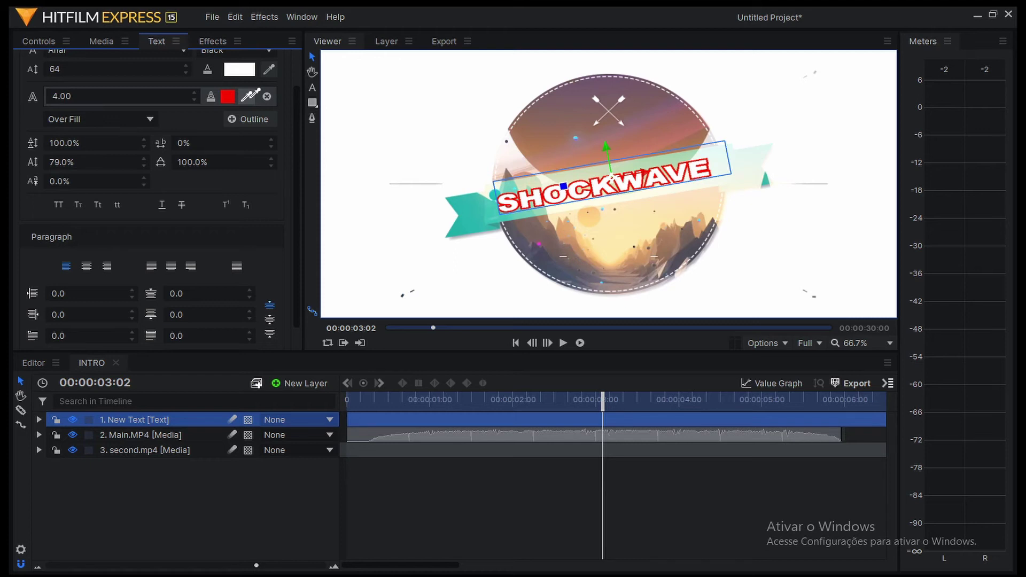
left_click(249, 99)
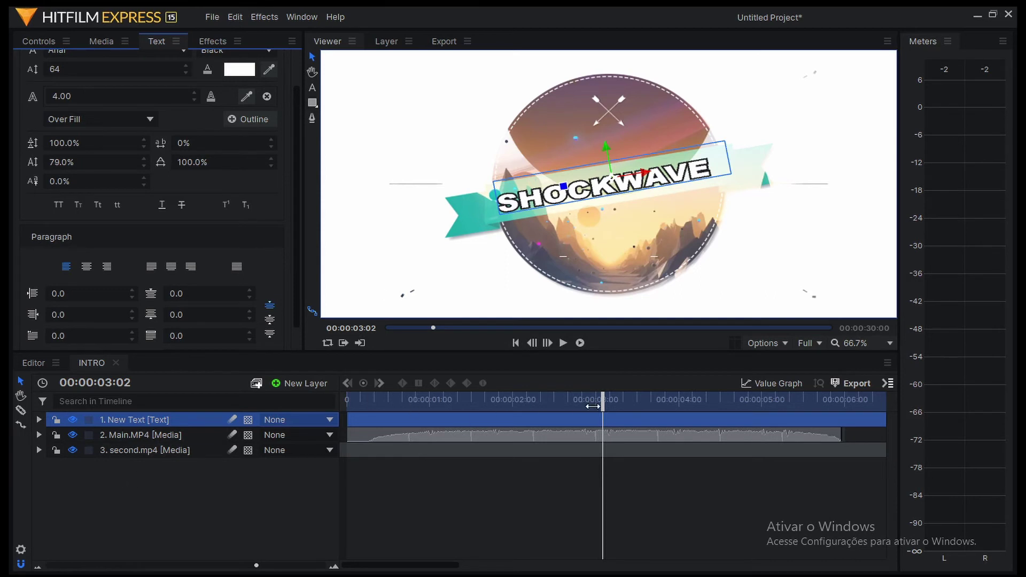
Step: Try the Screen blend mode on the SHOCKWAVE text layer at 00:00:02:20
left_click_drag(604, 399, 583, 398)
right_click(370, 419)
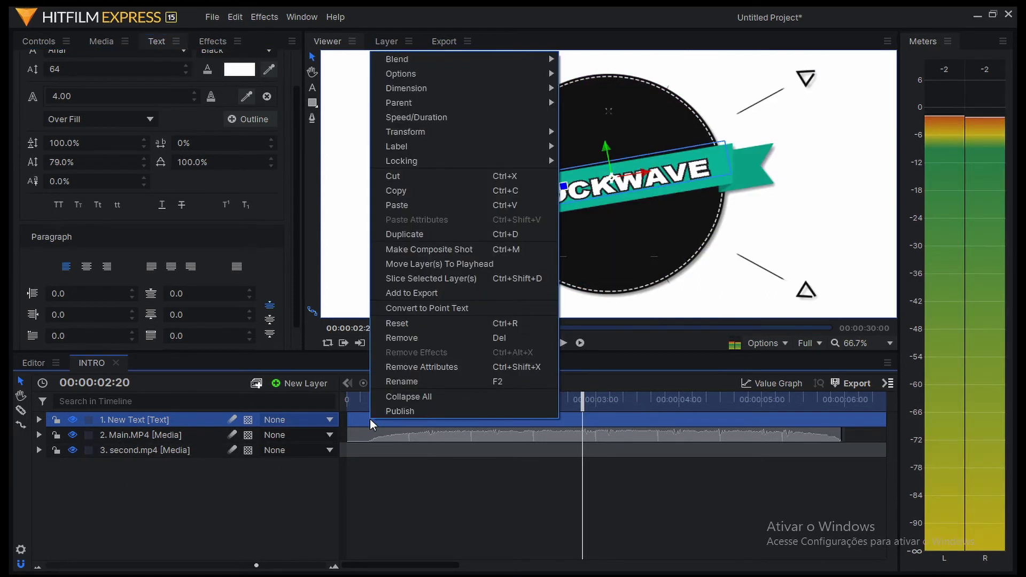
mouse_move(470, 63)
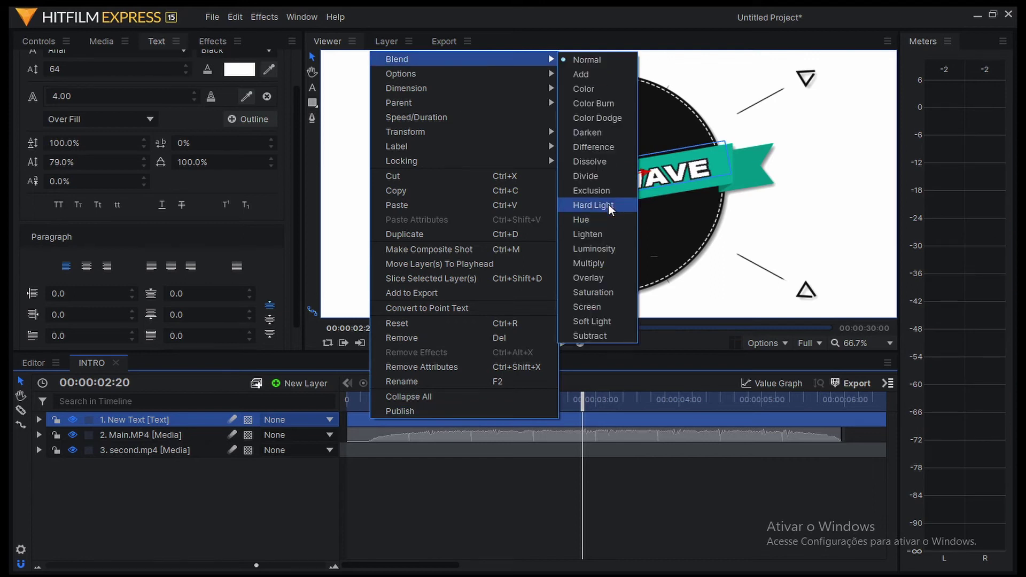
left_click(605, 307)
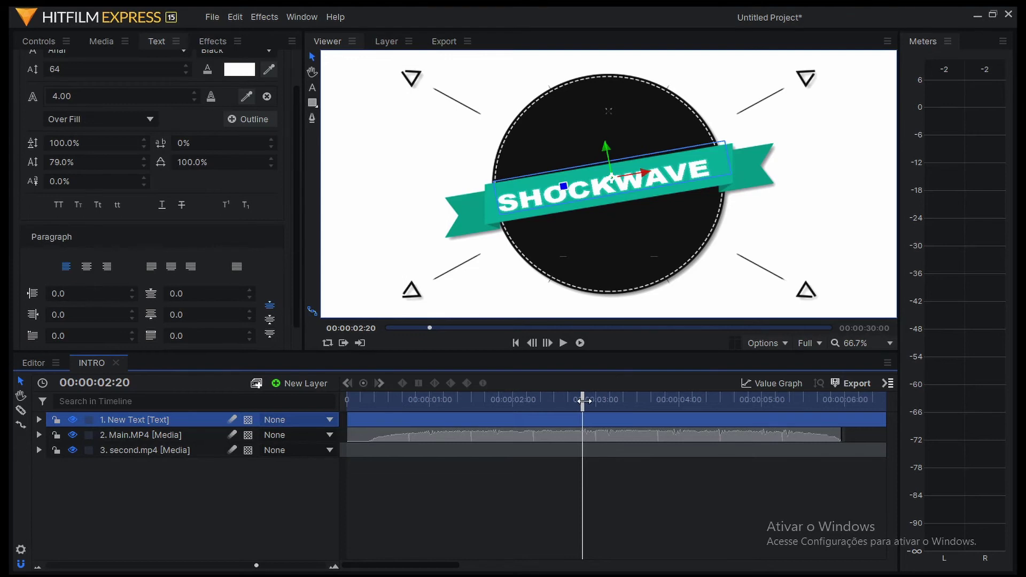
Step: Check the text at 00:00:02:12 and set the text layer's blend mode back to Normal
left_click_drag(582, 400, 555, 401)
right_click(459, 419)
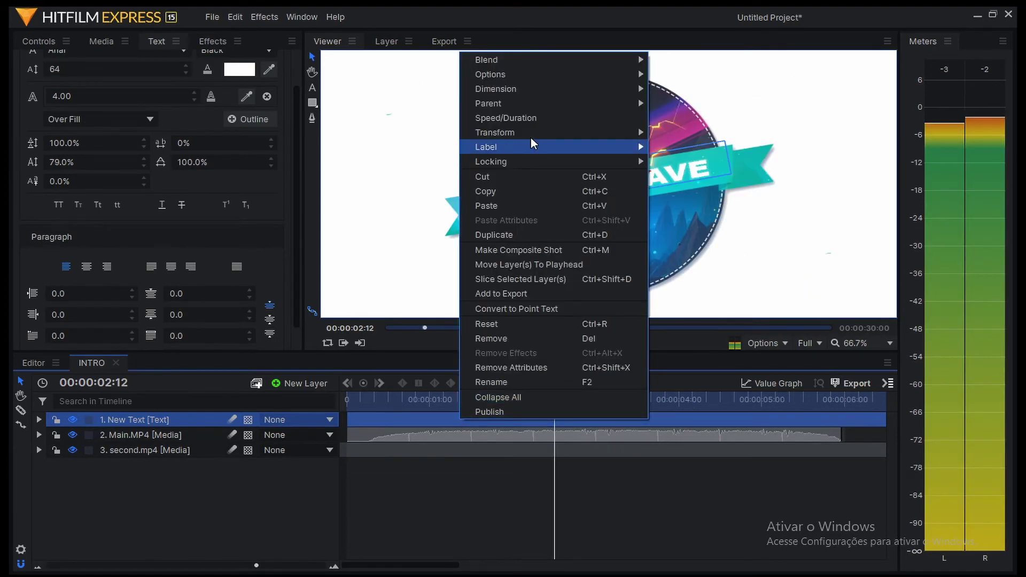
mouse_move(542, 65)
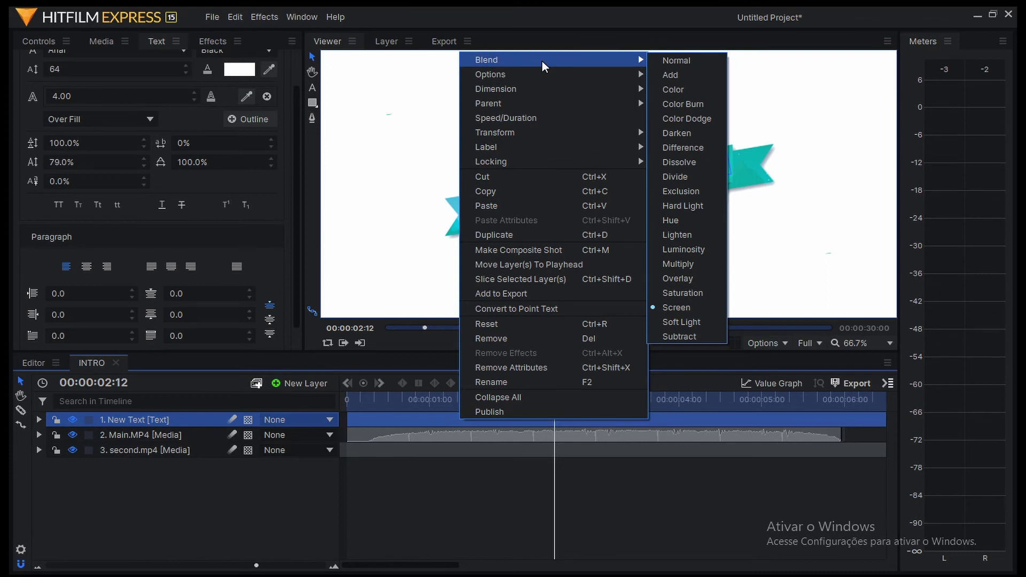
left_click(710, 58)
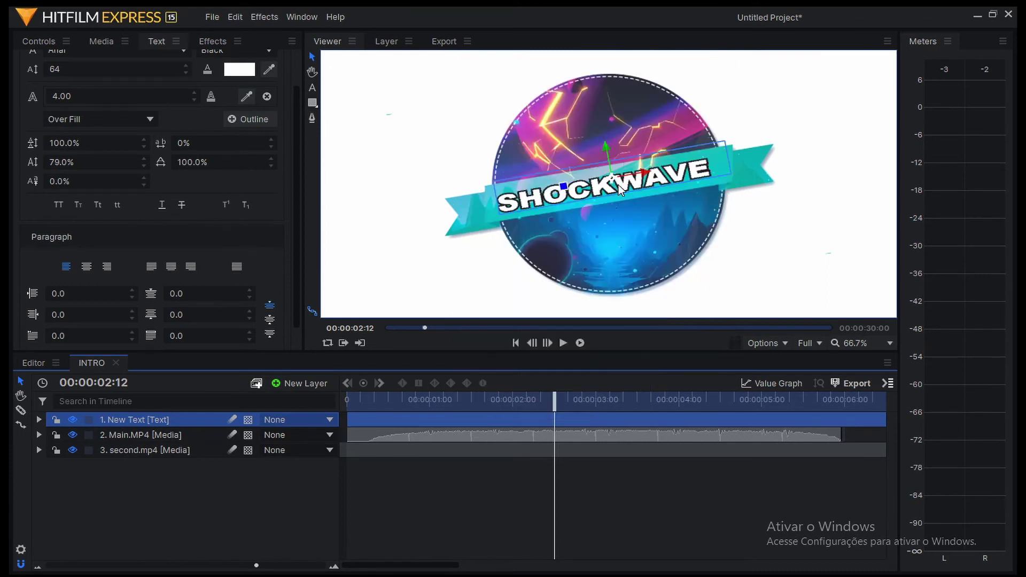
Step: Hide the text layer to find the full ribbon's frame, and make the layer start at 00:00:02:20
left_click_drag(563, 403, 524, 412)
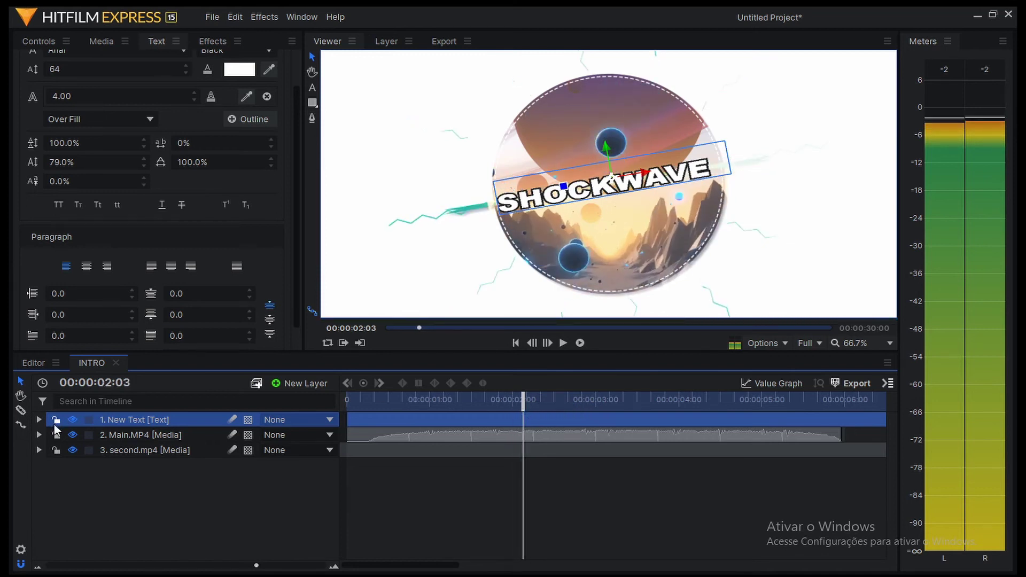
left_click(73, 420)
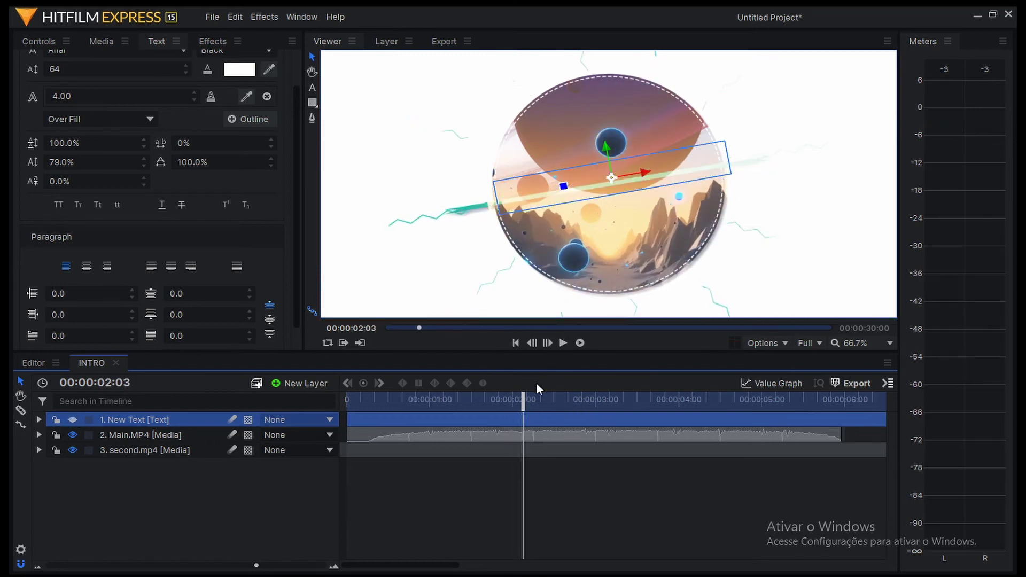
left_click_drag(522, 398, 583, 407)
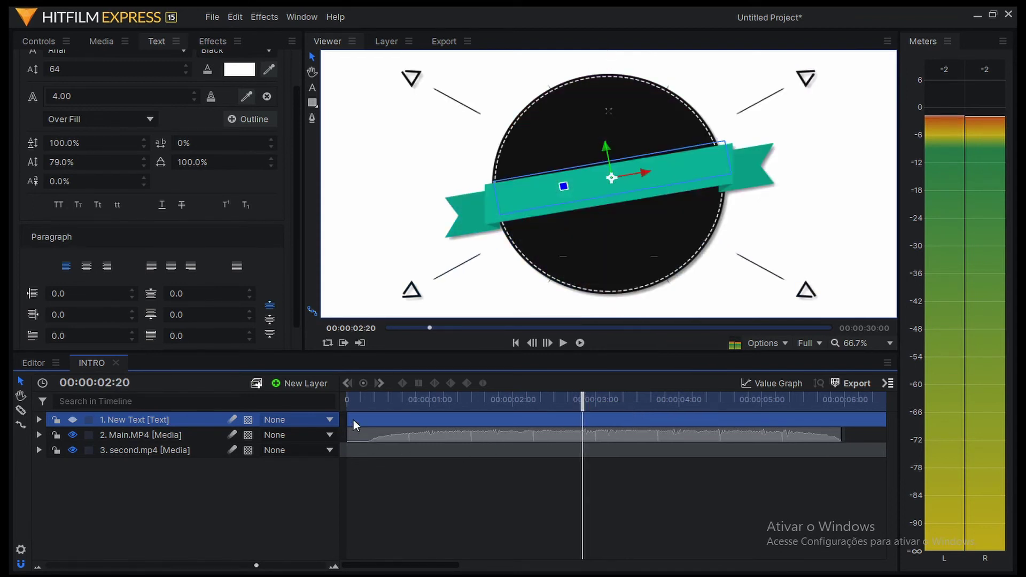
left_click_drag(354, 419, 586, 426)
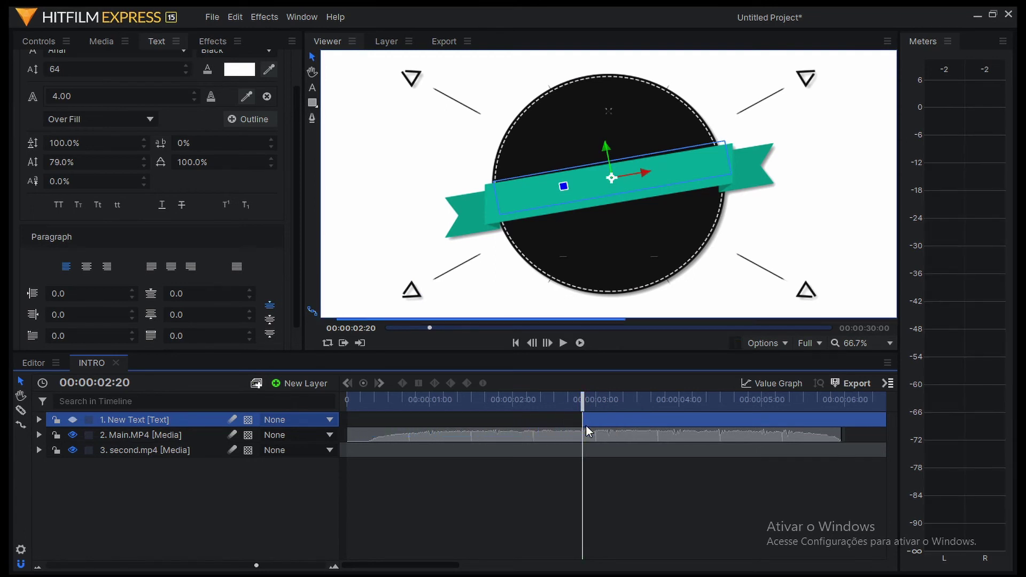
Step: Compare the frames at 00:00:02:19 and 00:00:02:20, and make the text layer visible again
left_click(532, 345)
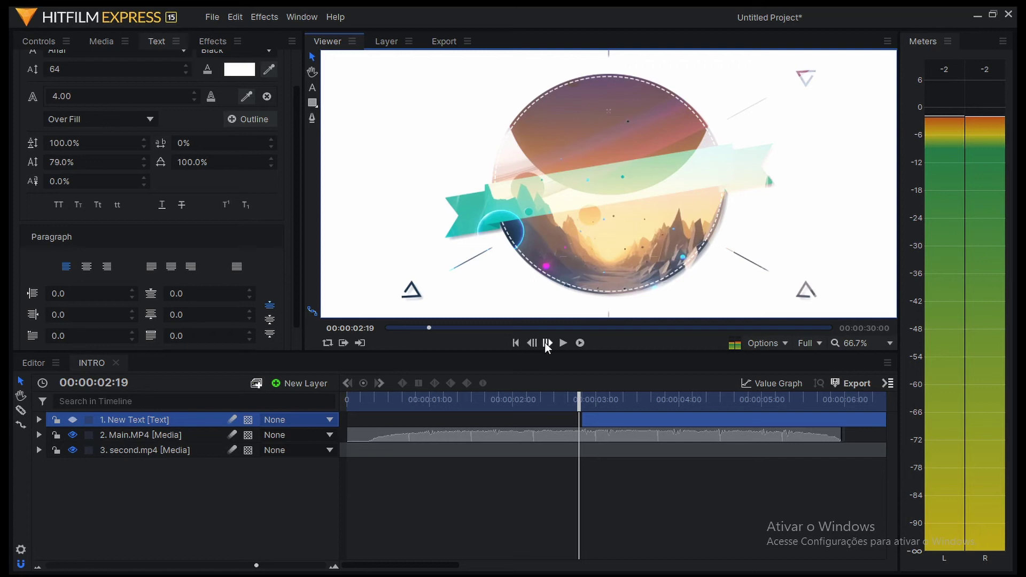
left_click(547, 343)
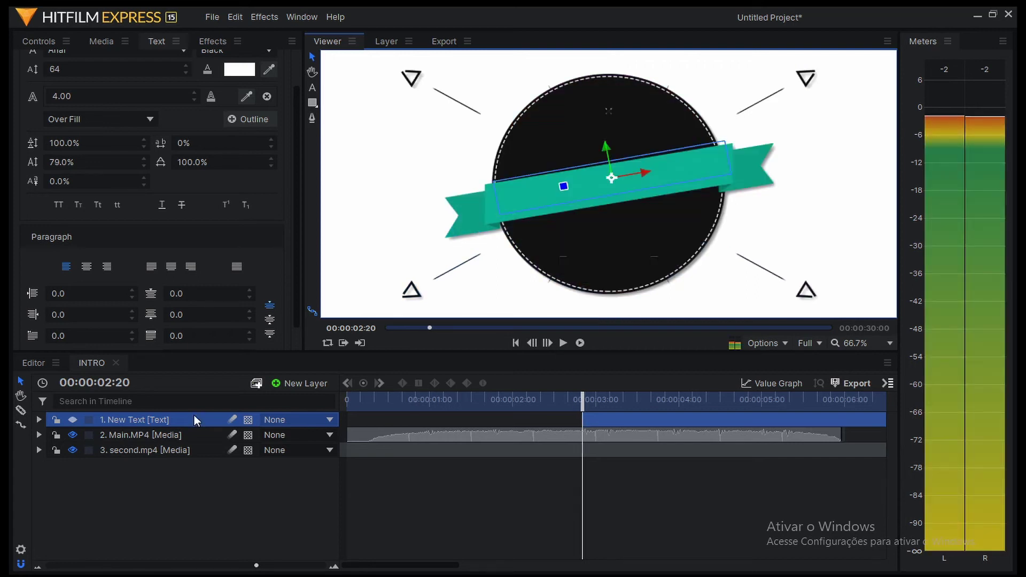
left_click(73, 421)
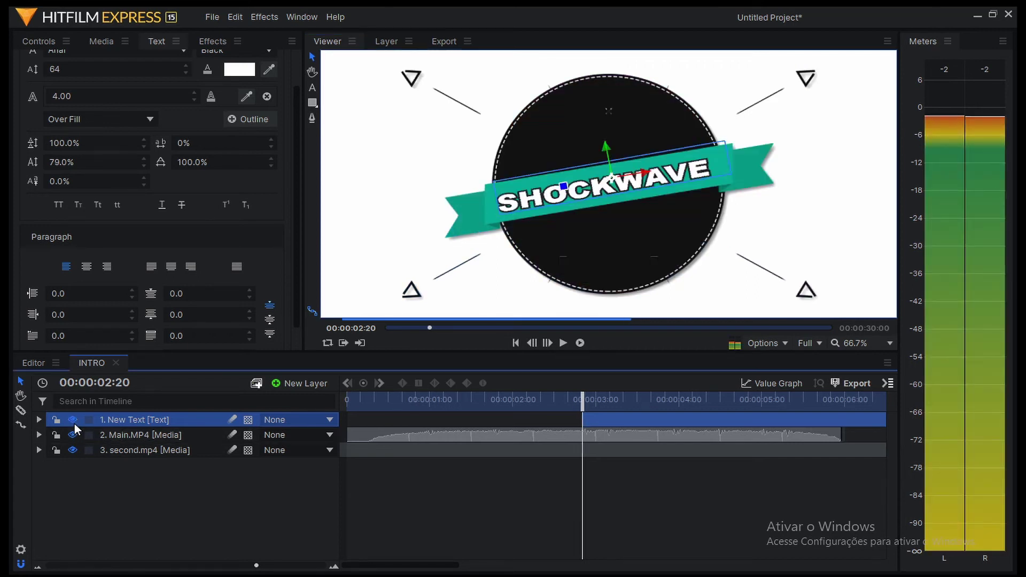
Step: Step frame by frame from 00:00:02:19 to 00:00:03:10 to check how the text appears over the ribbon
left_click(532, 344)
left_click(548, 344)
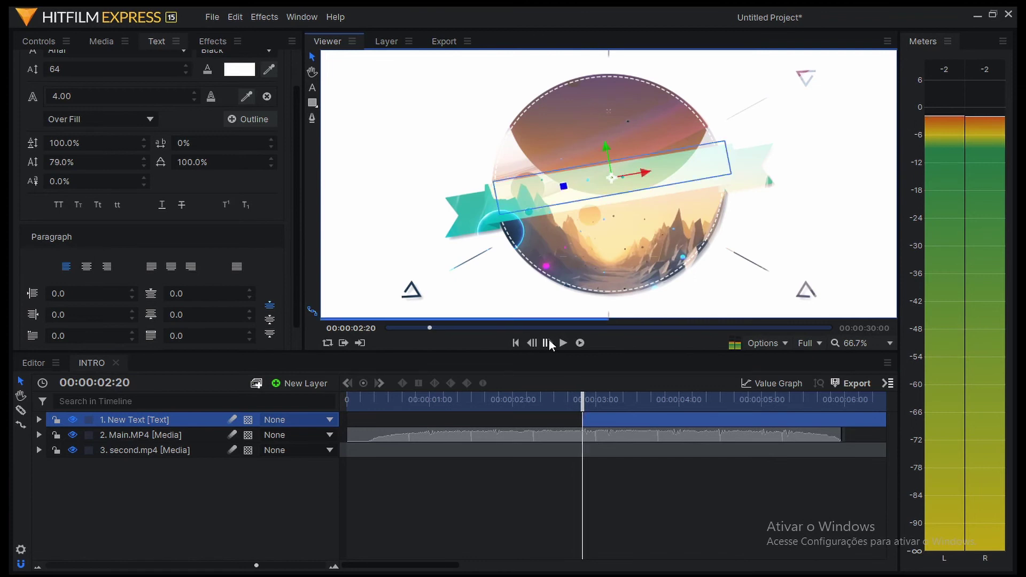
left_click(547, 343)
left_click(548, 344)
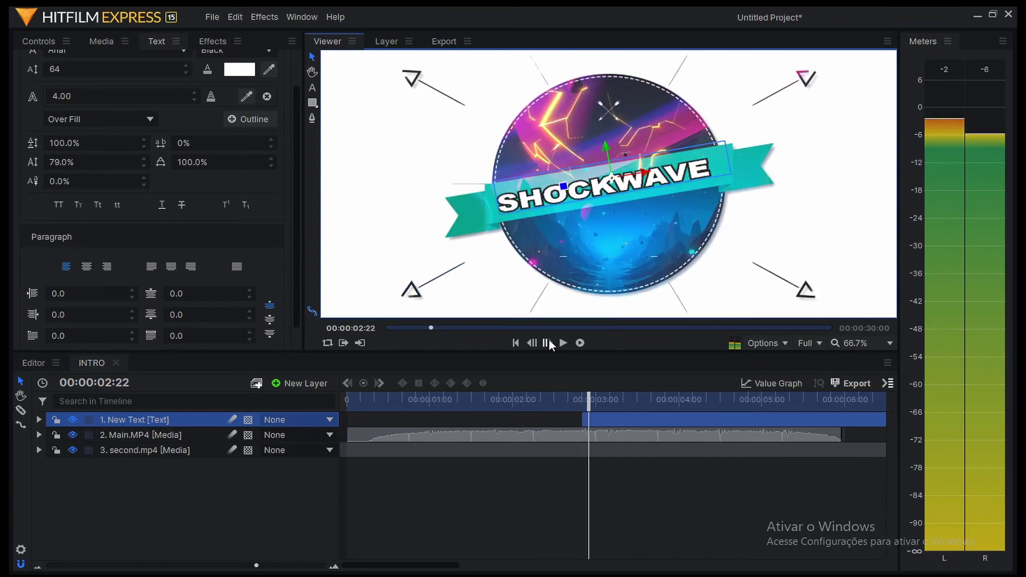
left_click(547, 344)
left_click(547, 344)
left_click(547, 343)
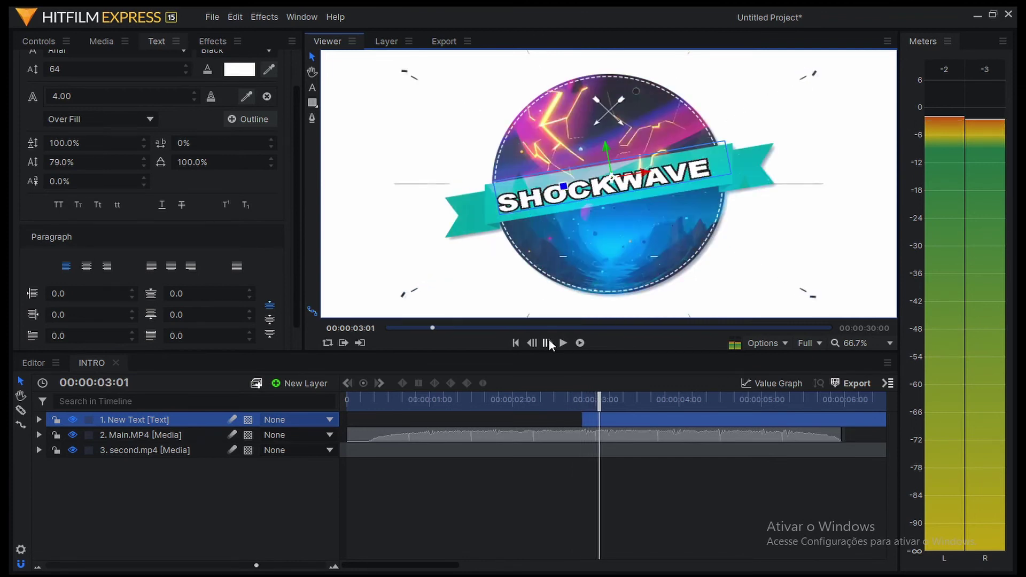
left_click(547, 344)
left_click(547, 343)
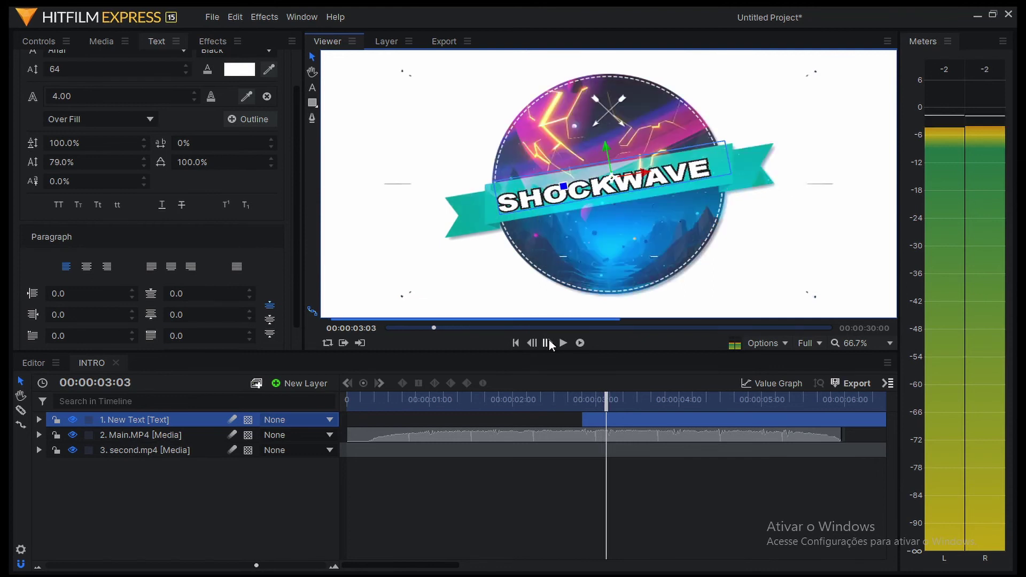
left_click(547, 343)
left_click(548, 344)
left_click(547, 344)
left_click(547, 344)
left_click(547, 344)
left_click(548, 344)
left_click(547, 344)
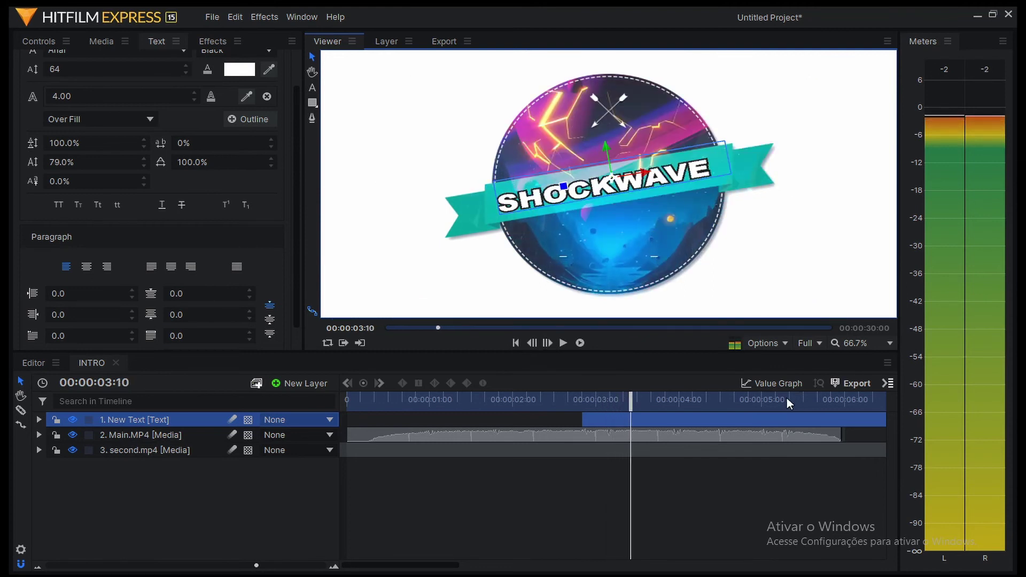
Step: Scale the viewer to fit the whole frame and play the INTRO shot from the start to 00:00:05:13
left_click(515, 343)
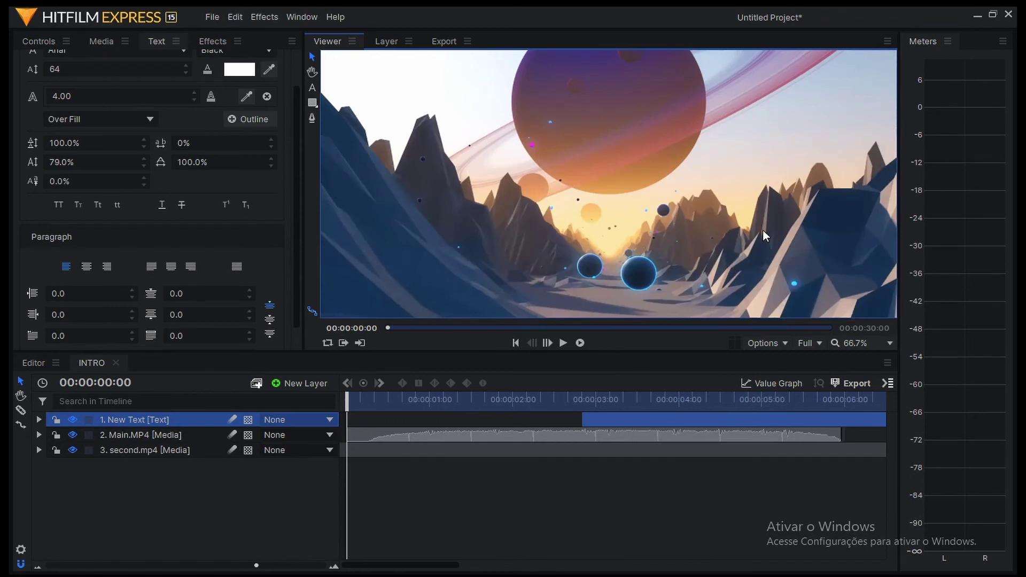
left_click(877, 345)
left_click(865, 562)
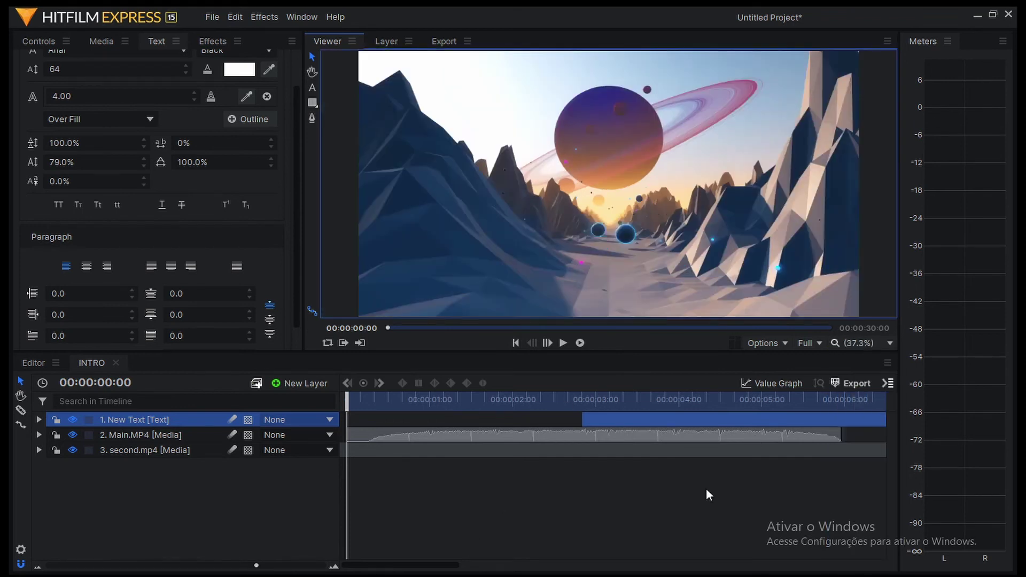
key("space")
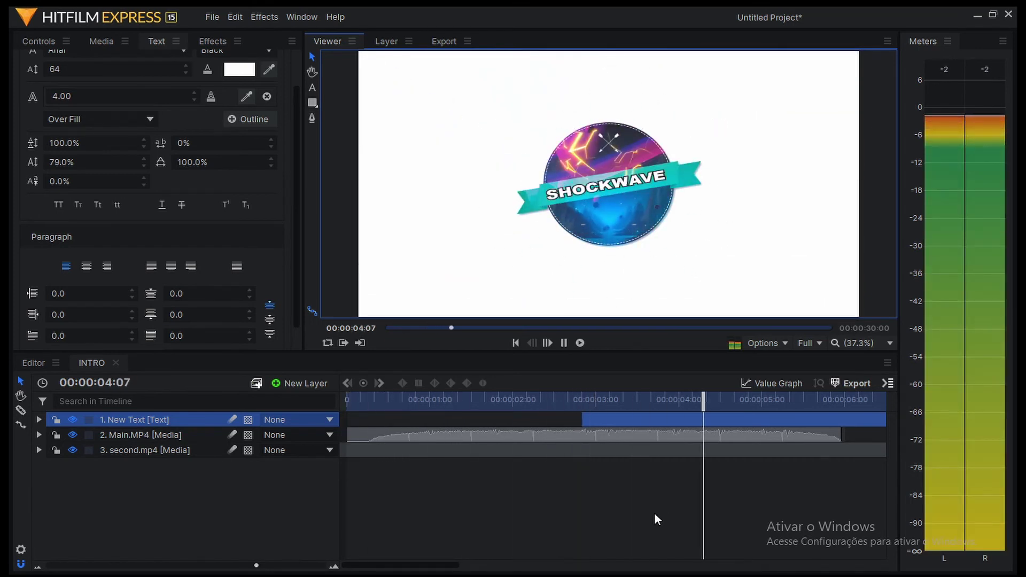
key("space")
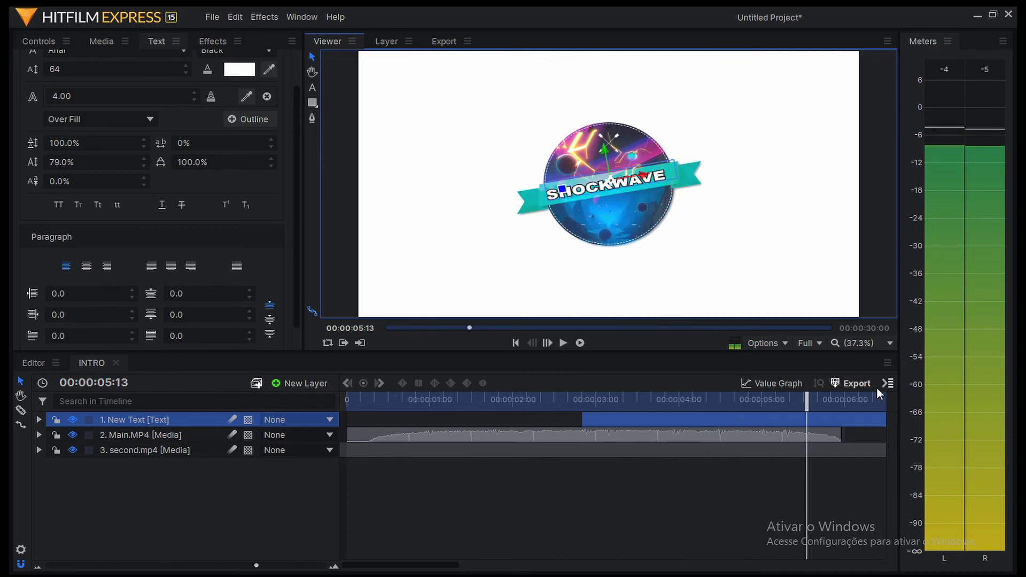
Step: Compare the frames at 00:00:05:22 and 00:00:05:23 to find where the Main.MP4 overlay ends
left_click_drag(806, 396, 838, 406)
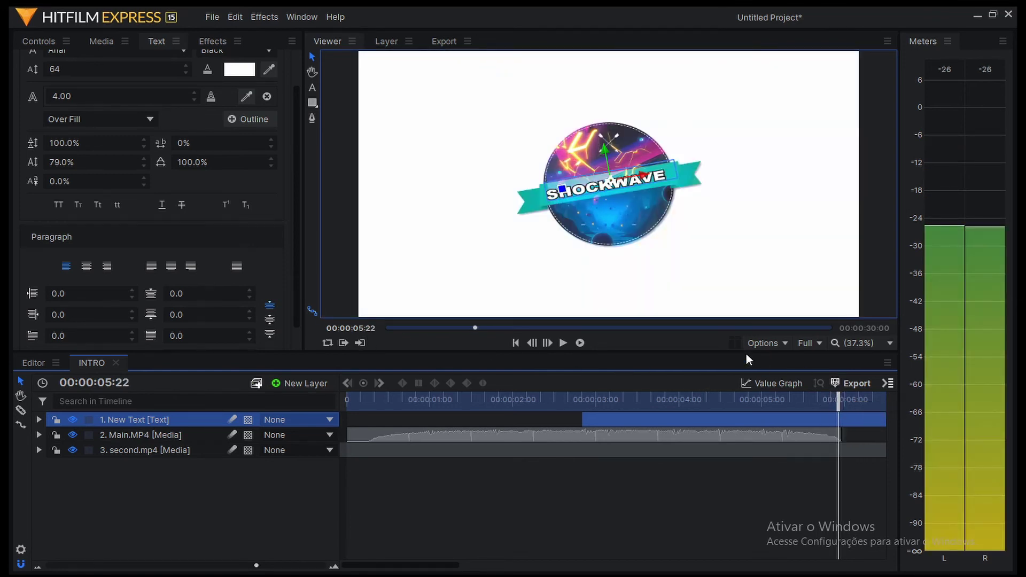
left_click(546, 344)
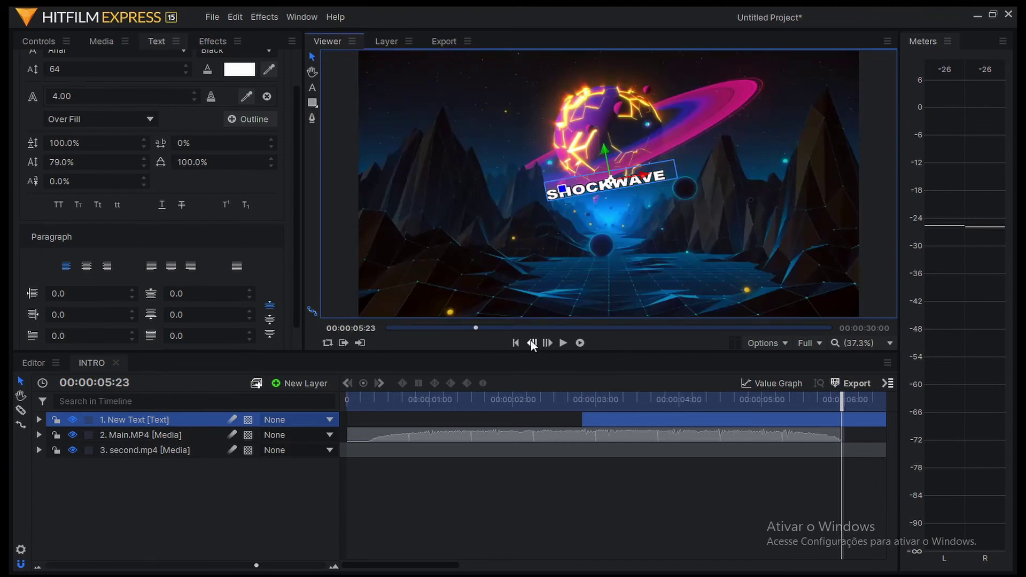
left_click(532, 343)
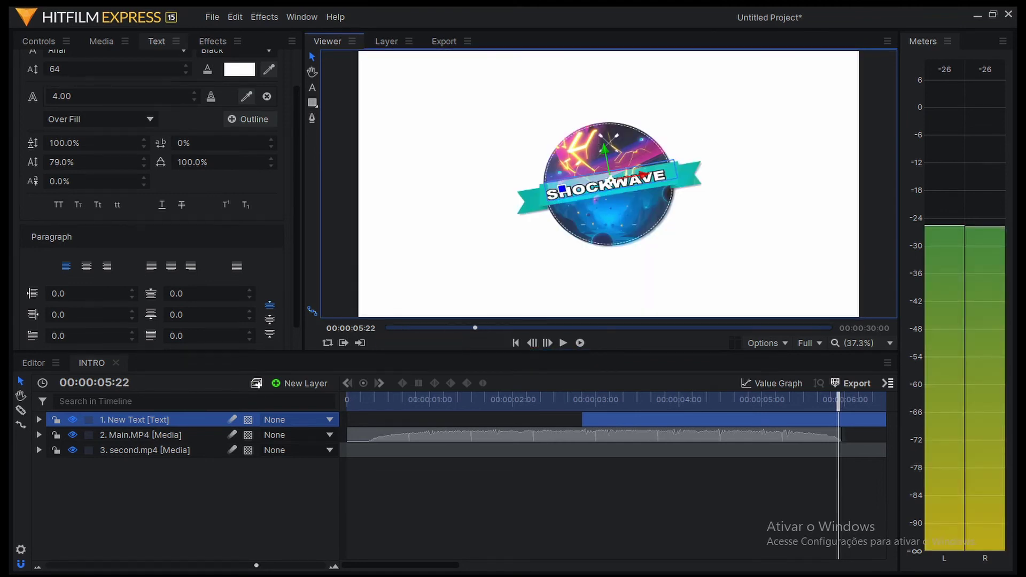
Step: Set the INTRO composite shot's duration to 00:00:05:22 in its properties
left_click(20, 549)
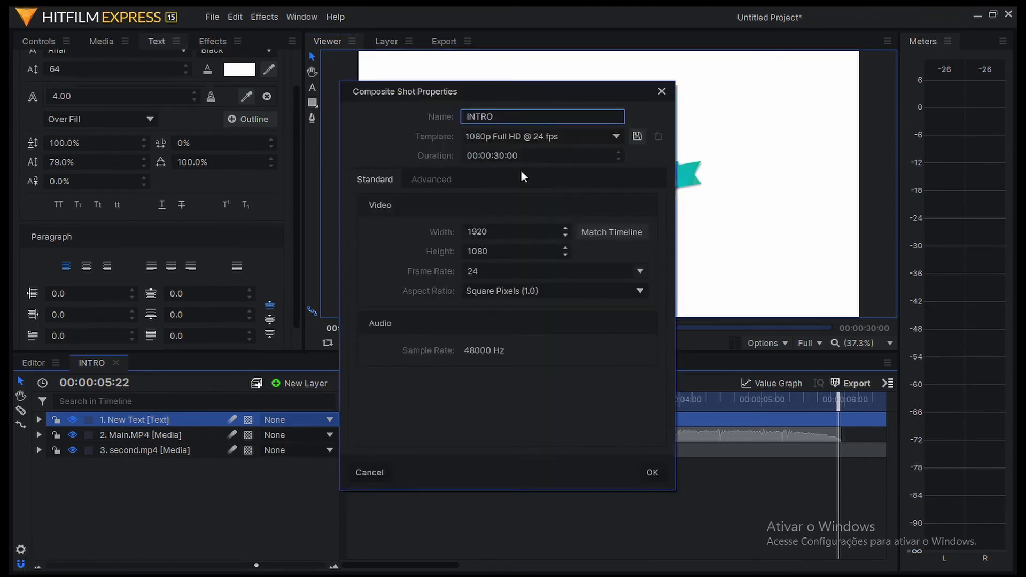
left_click(499, 155)
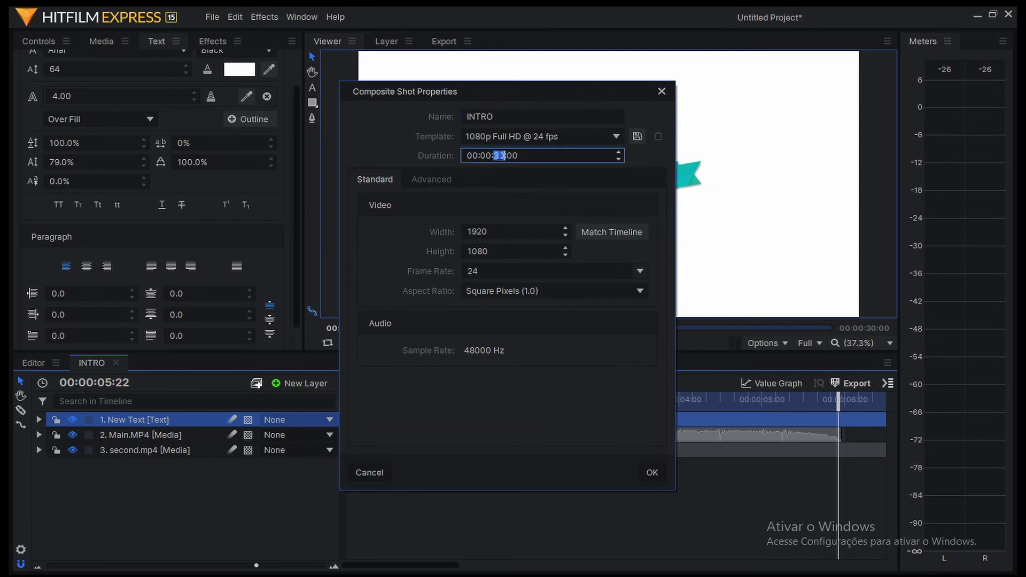
type("0522")
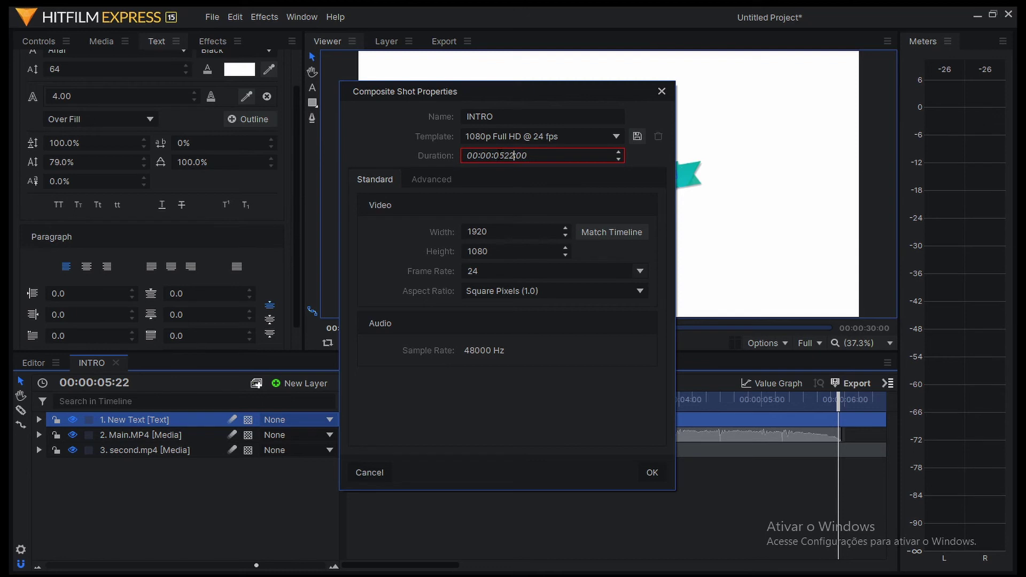
key("BackSpace")
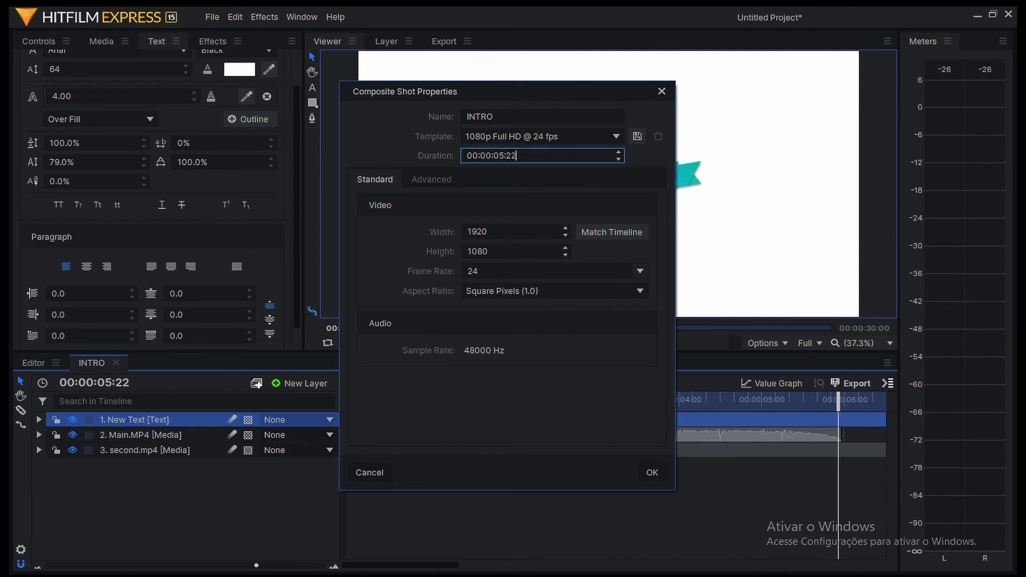
left_click(652, 471)
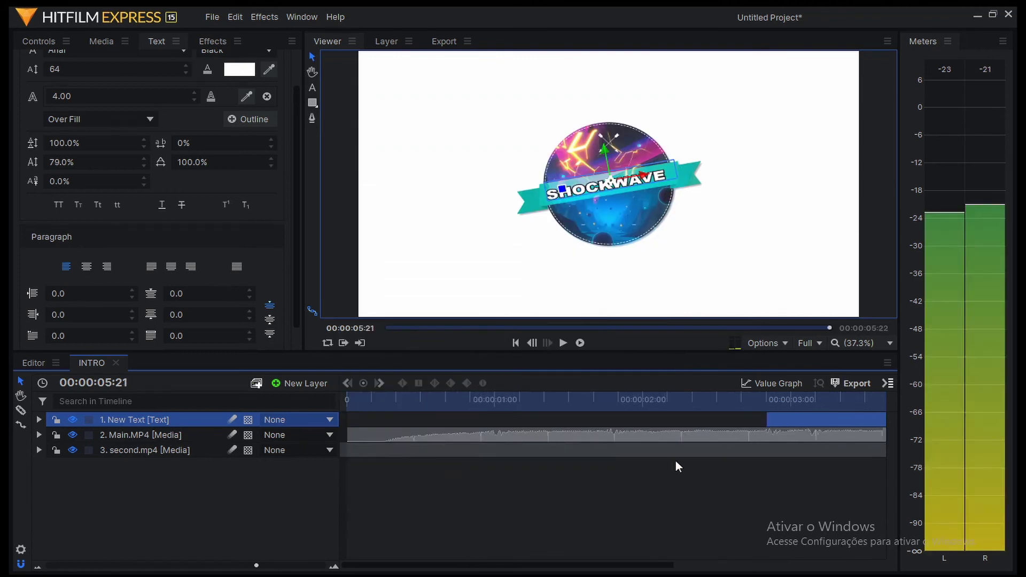
Step: Add a Grade layer above the other layers and trim its start to 00:00:00:23
left_click_drag(821, 399, 901, 400)
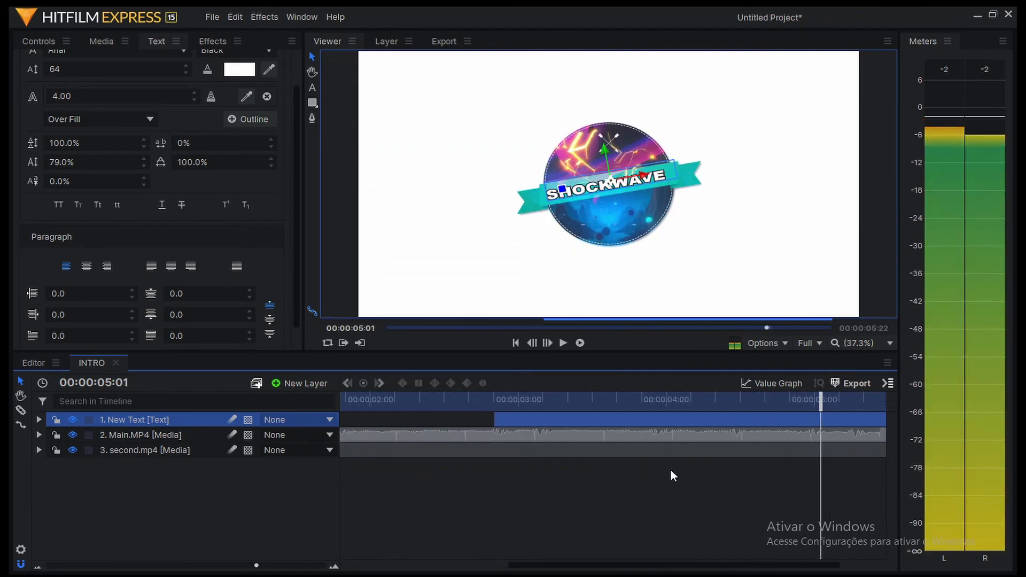
left_click_drag(256, 565, 48, 566)
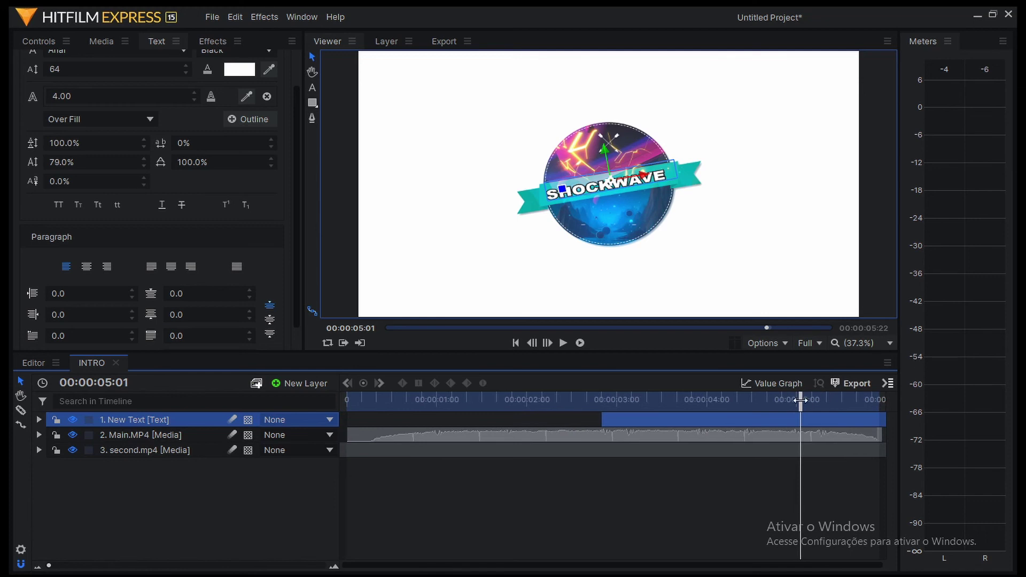
left_click_drag(884, 419, 432, 432)
right_click(283, 485)
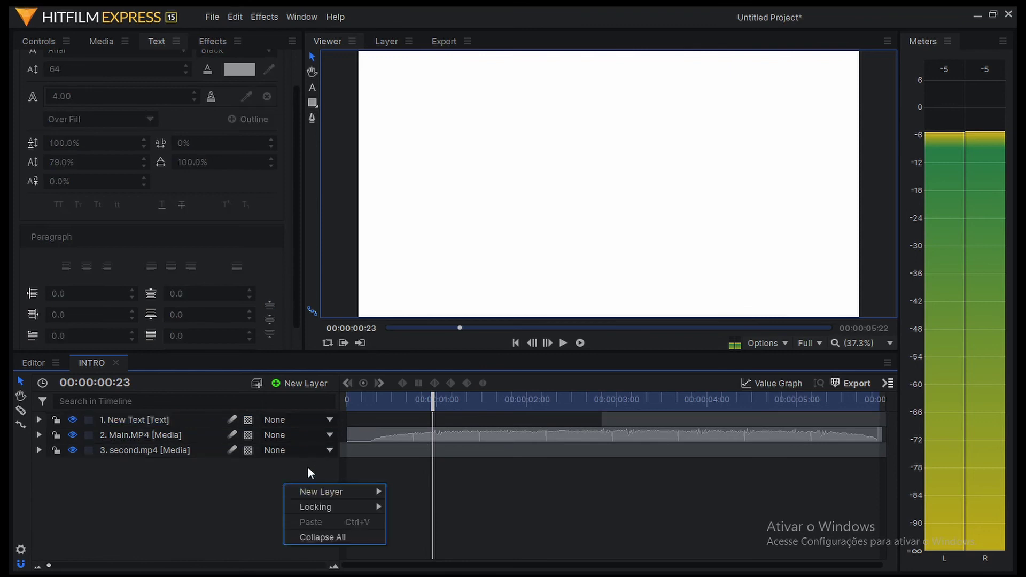
mouse_move(327, 493)
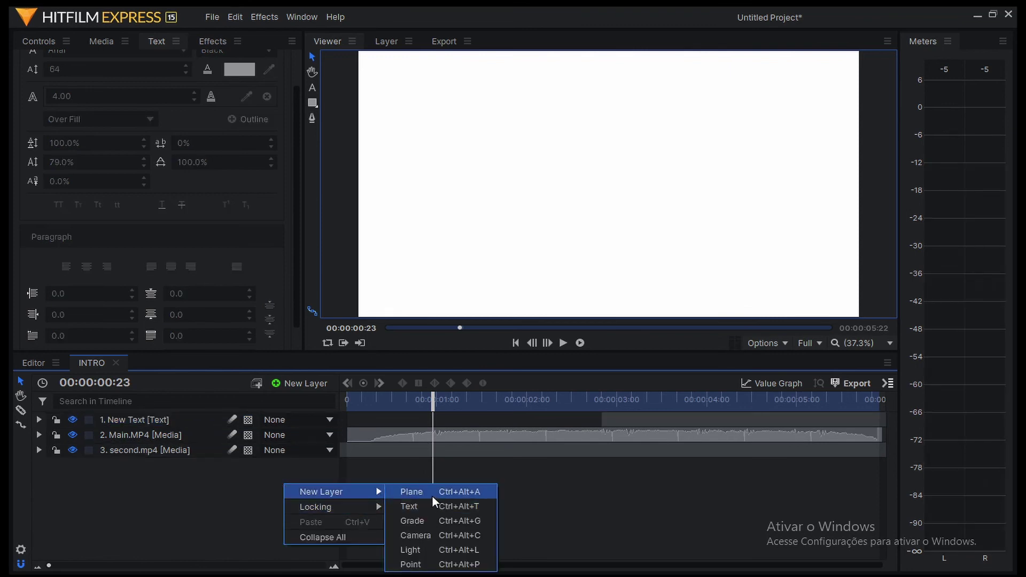
left_click(435, 519)
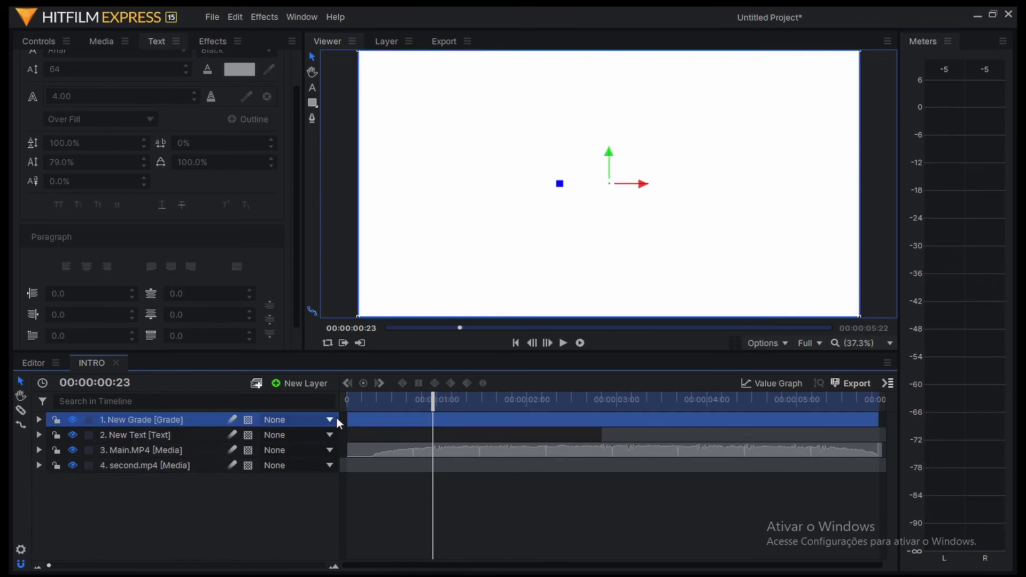
left_click_drag(357, 426, 446, 422)
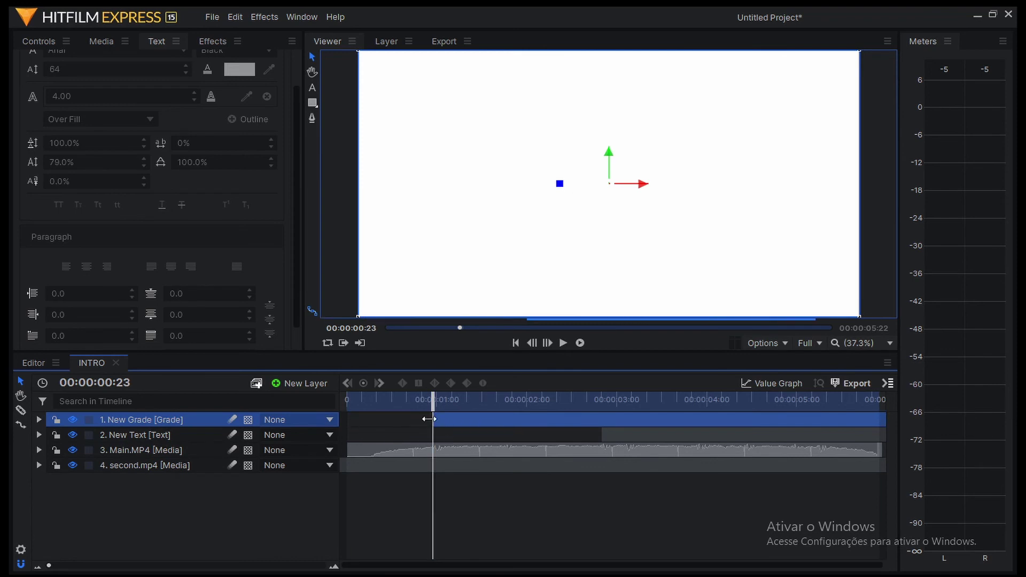
Step: Search the effects for Shake and apply it to the Grade layer
left_click(213, 41)
left_click(107, 59)
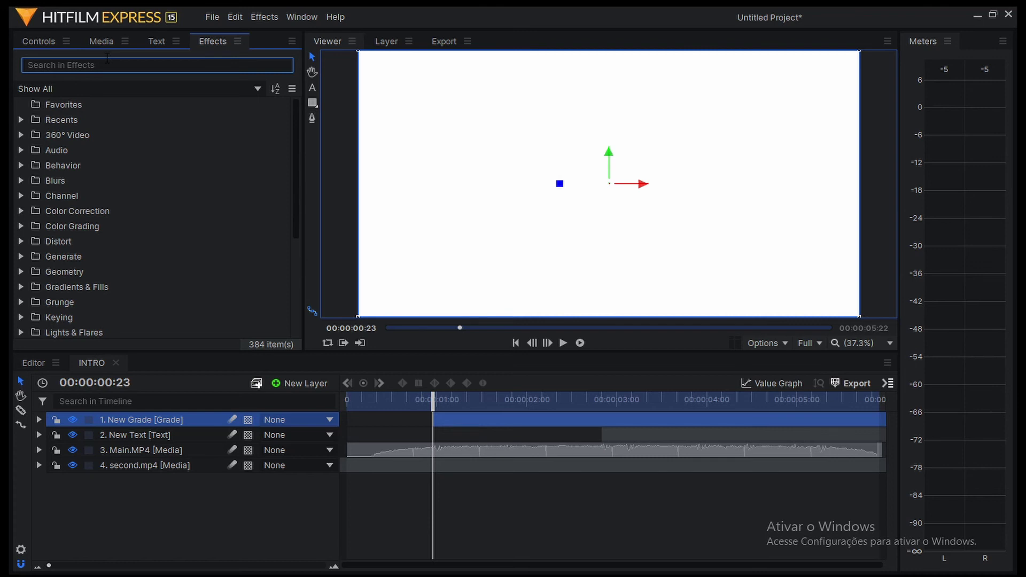
type("SH")
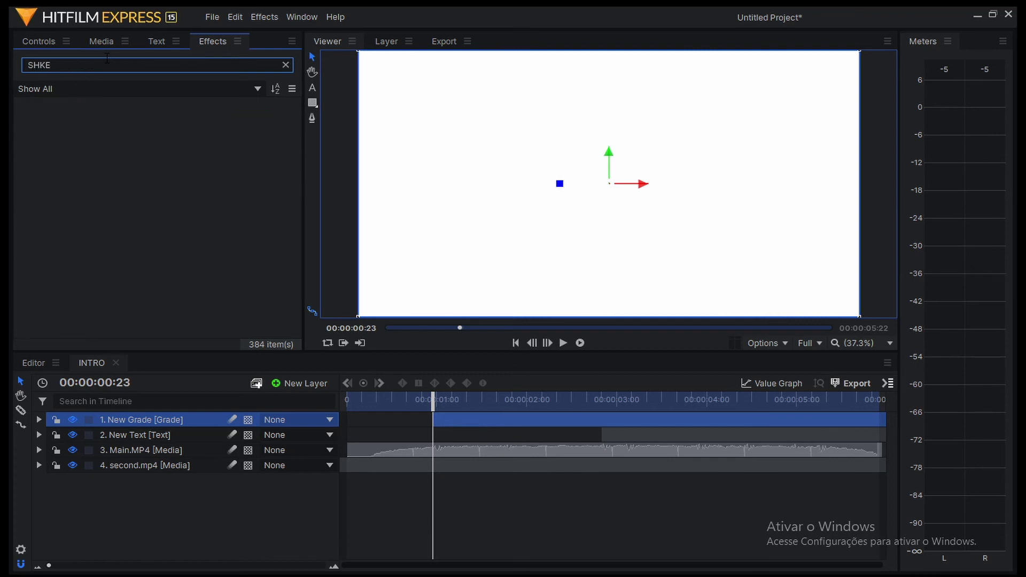
type("A")
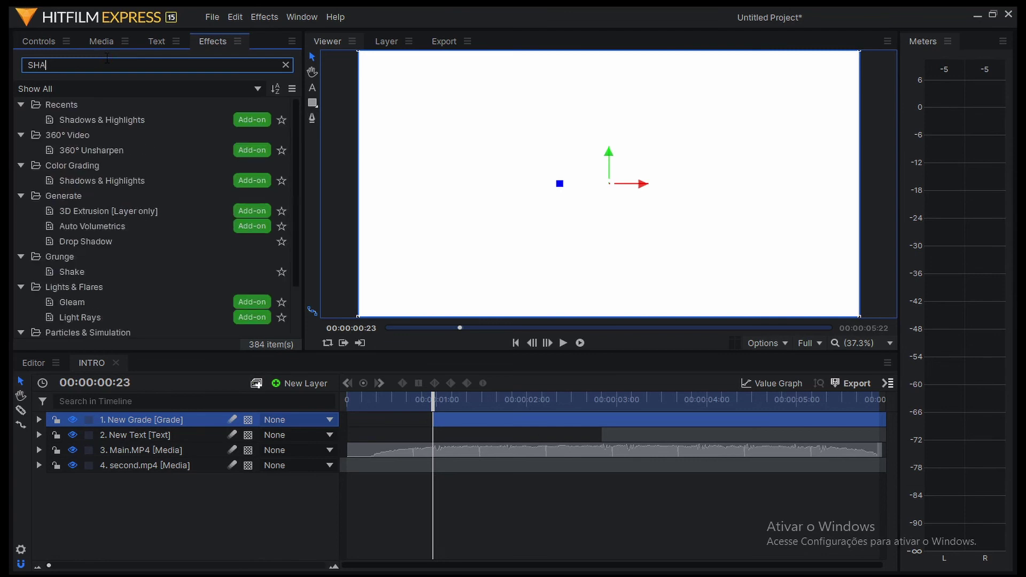
type("K")
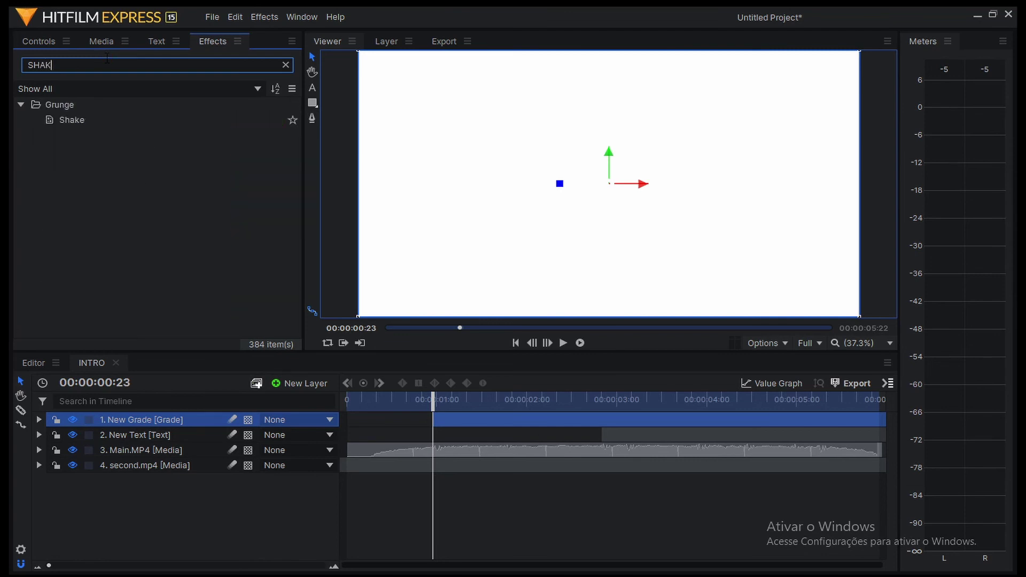
left_click_drag(99, 121, 180, 420)
left_click(39, 420)
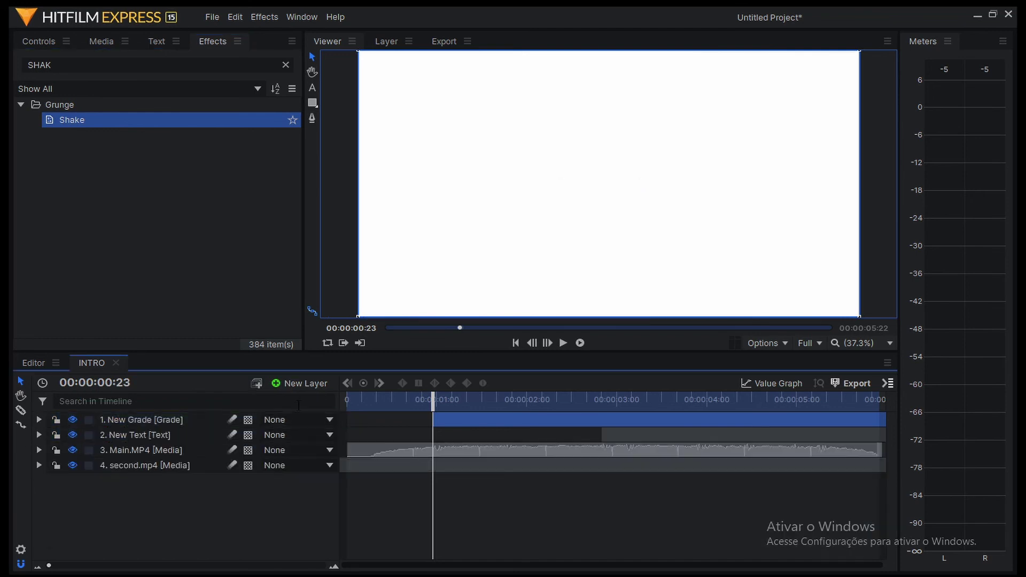
Step: Play the shot to its end from 00:00:01:00 and again from 00:00:00:20 to check the shake
mouse_move(431, 400)
left_mouse_down()
mouse_move(347, 403)
mouse_move(437, 408)
left_mouse_up()
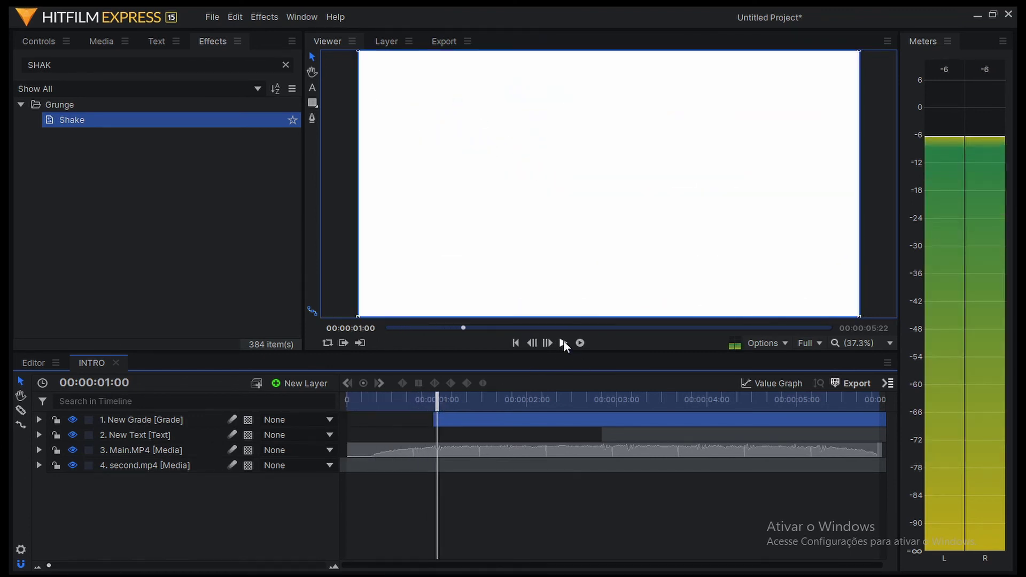
left_click(563, 342)
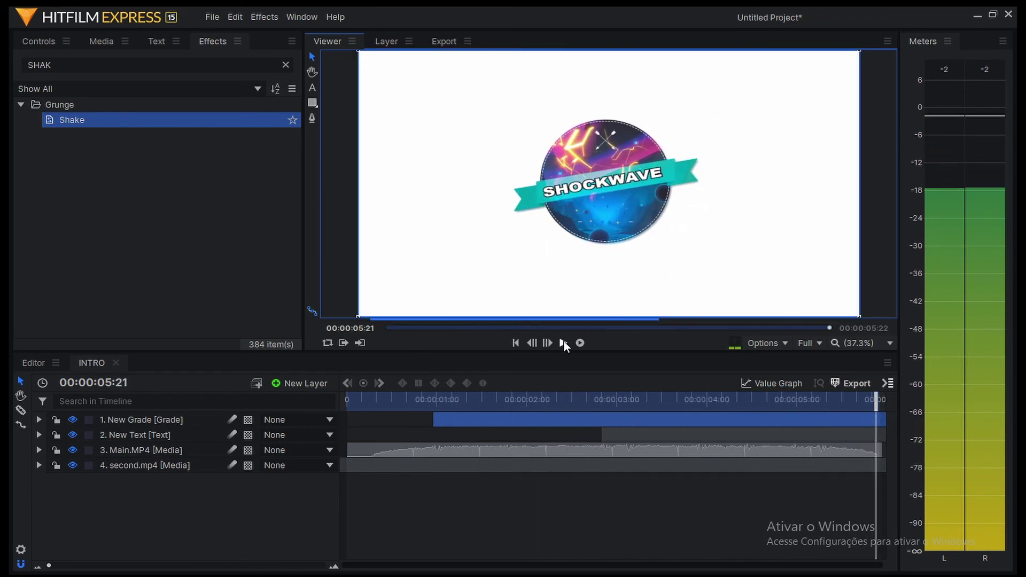
left_click(422, 399)
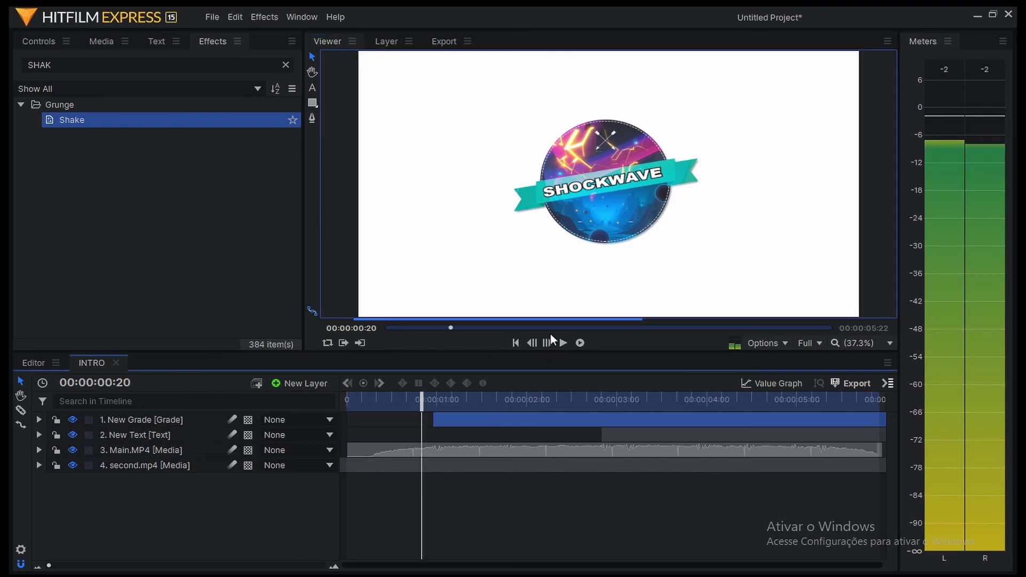
left_click(562, 343)
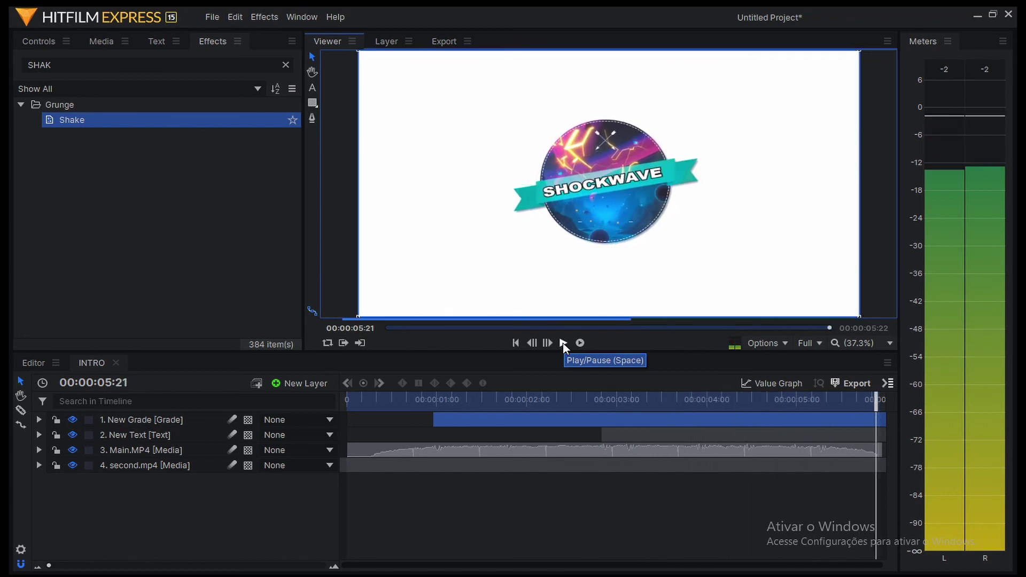
Step: Replay the section around 00:00:02:12 to 00:00:03:16 and play on to the end, checking the shaking logo and text
left_click_drag(610, 402, 571, 402)
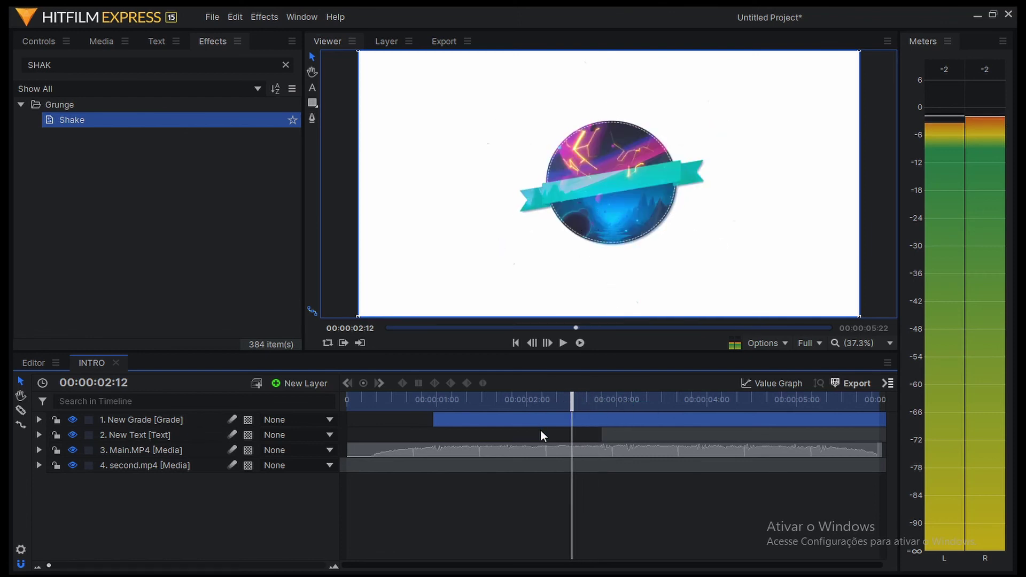
key("space")
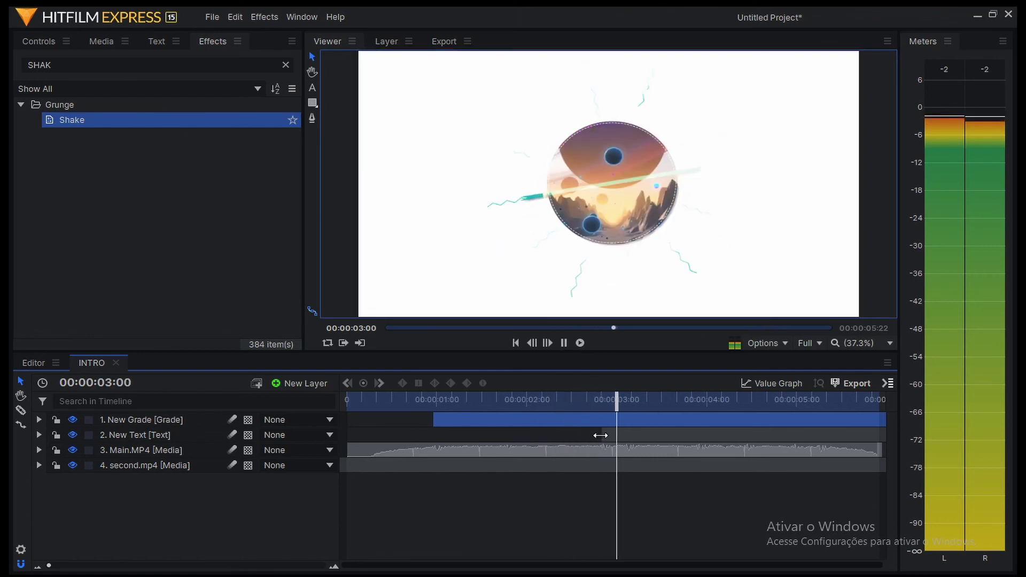
left_click(549, 403)
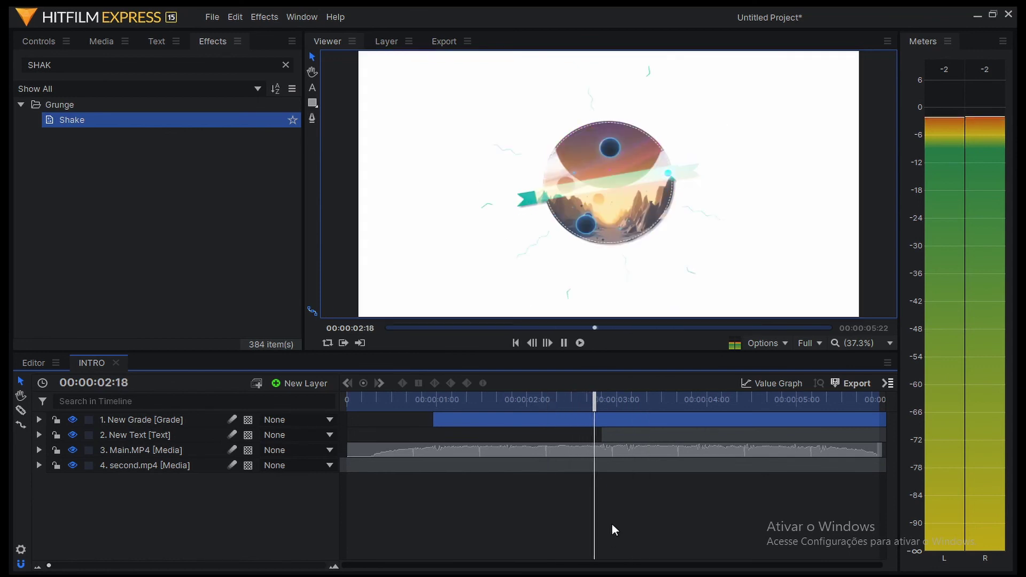
left_click(470, 402)
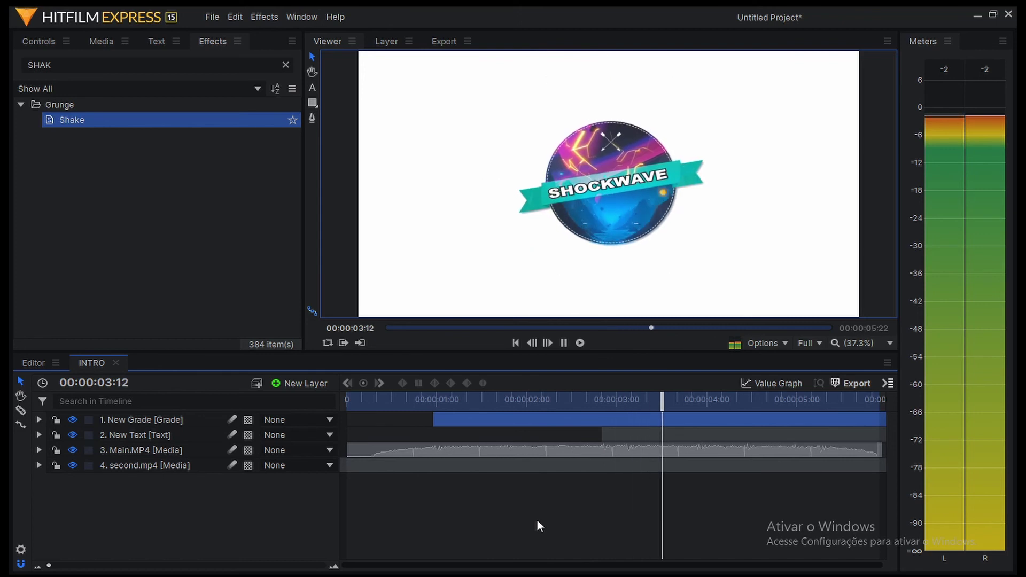
key("space")
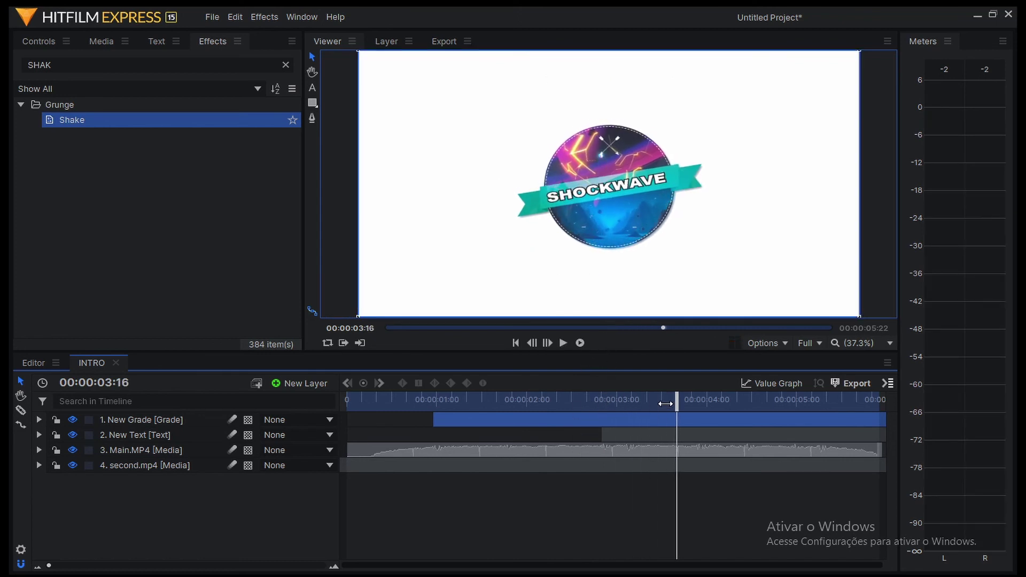
left_click(580, 401)
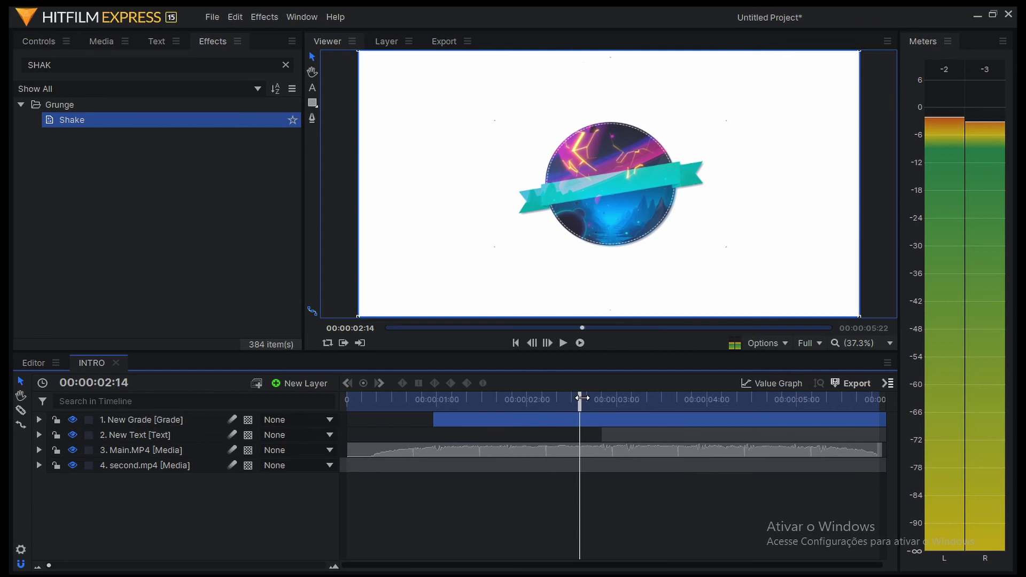
mouse_move(582, 398)
left_mouse_down()
mouse_move(571, 398)
mouse_move(597, 399)
left_mouse_up()
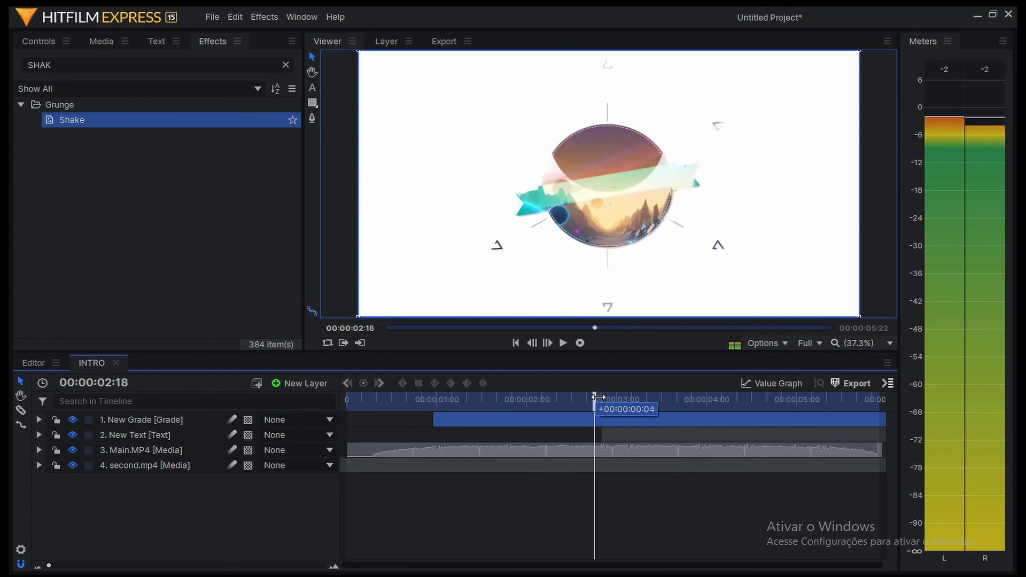
key("space")
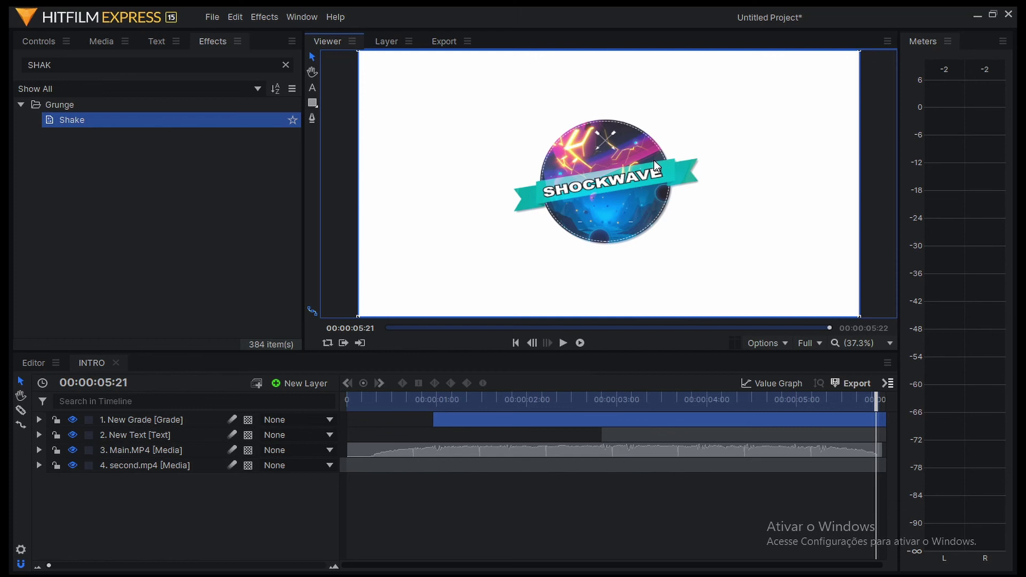
Step: Add the INTRO composite shot's contents to the export queue and set its preset to YouTube 1080p HD
left_click(886, 385)
mouse_move(908, 399)
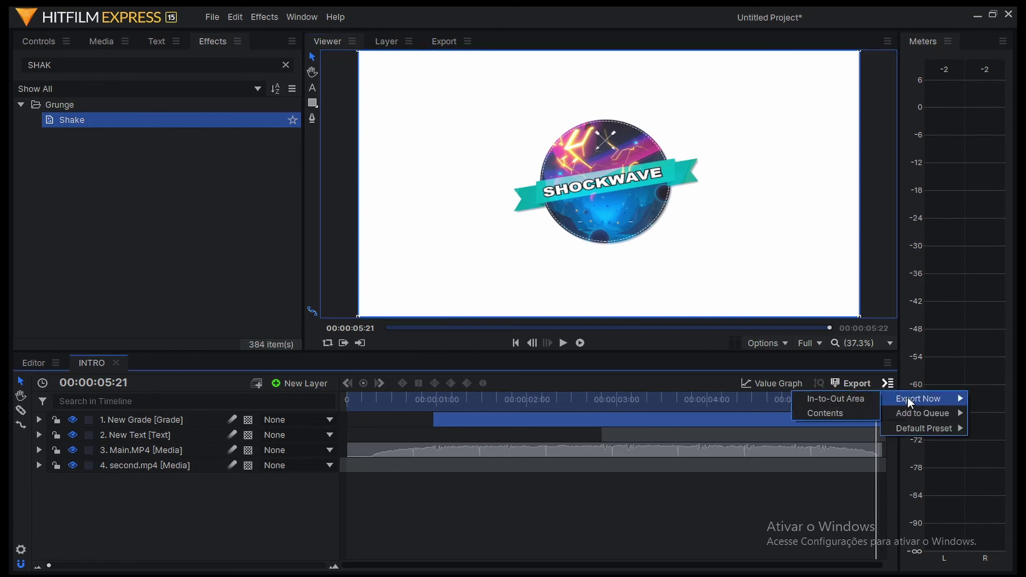
mouse_move(928, 415)
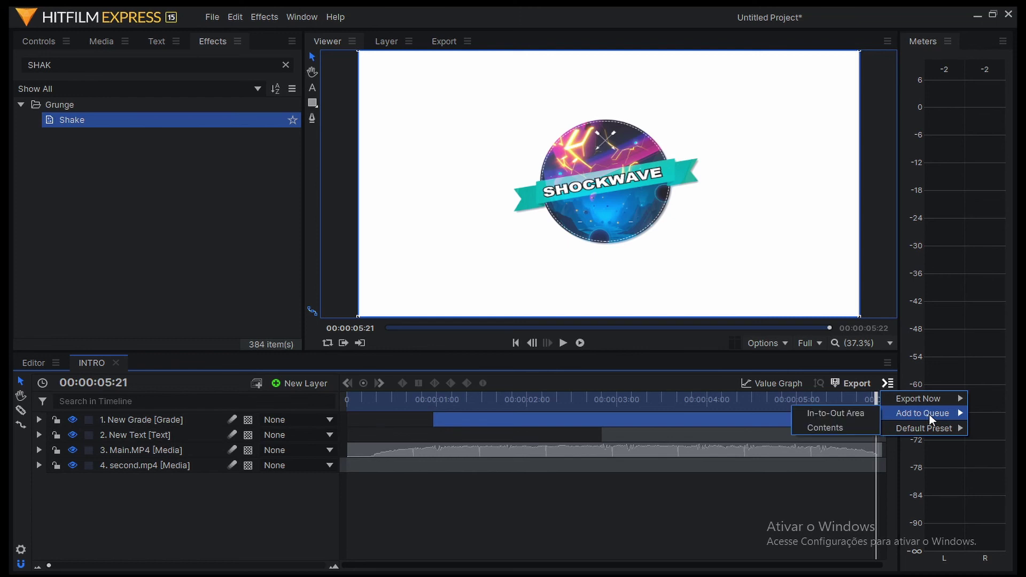
left_click(845, 428)
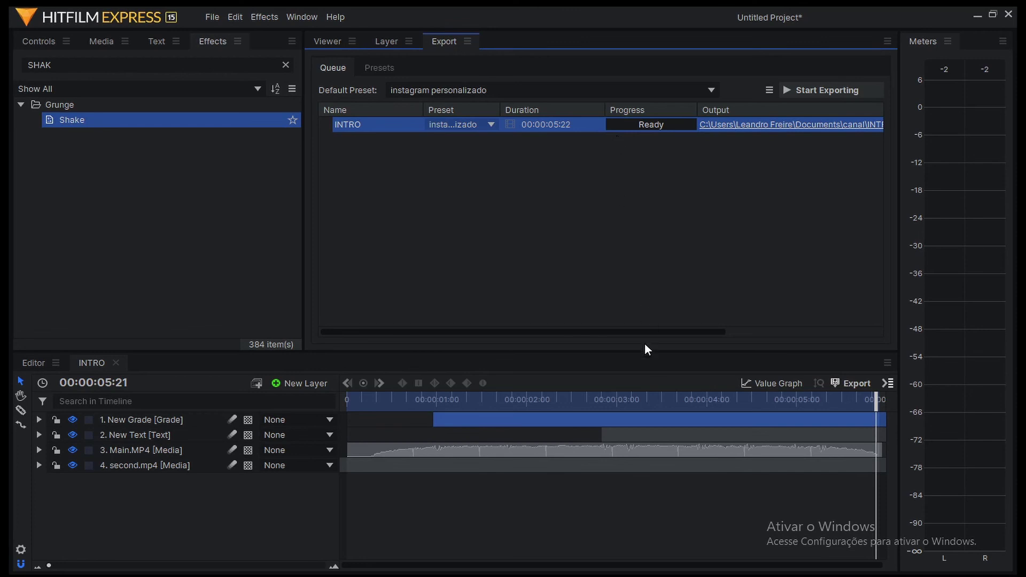
left_click(490, 126)
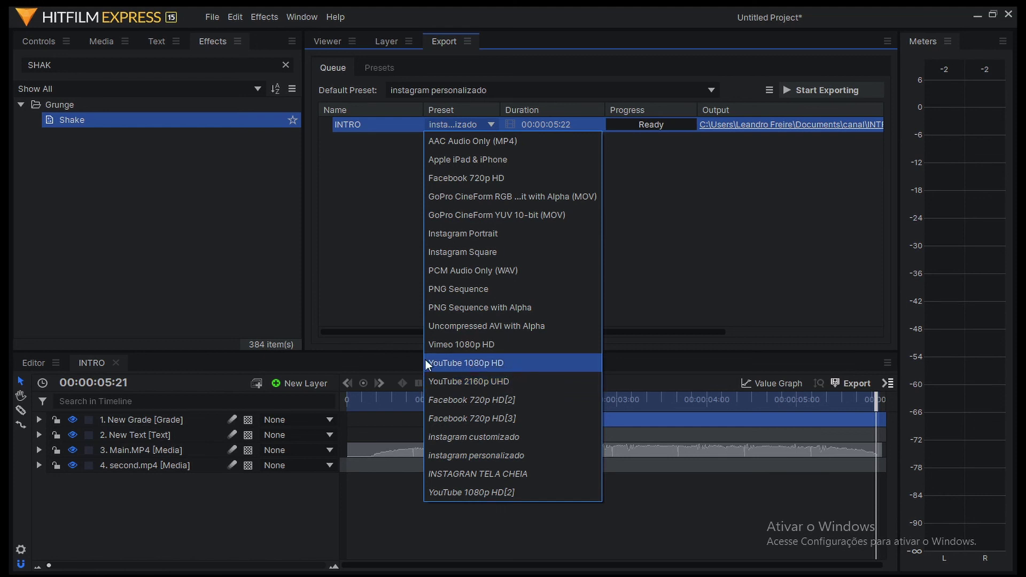
left_click(537, 364)
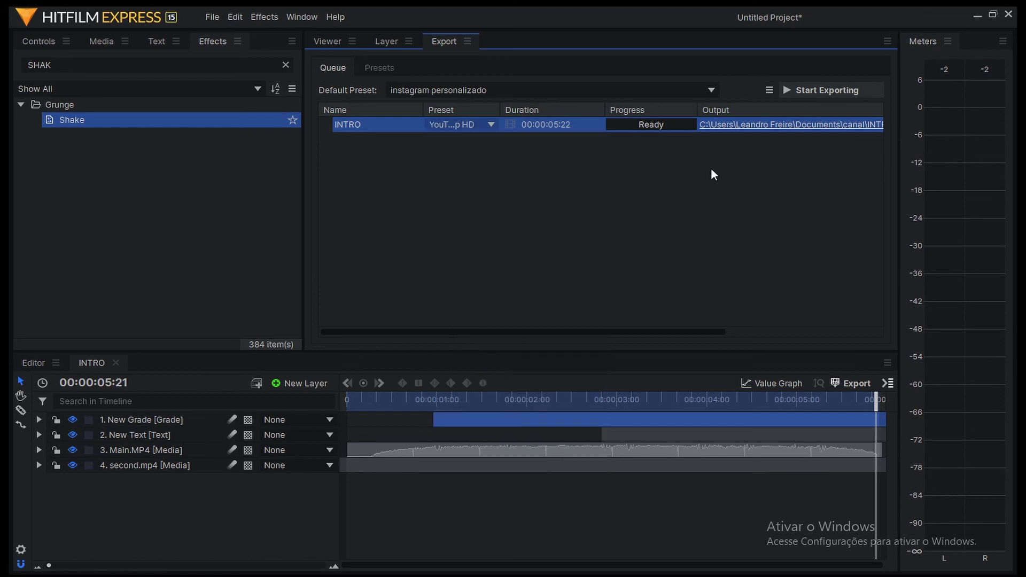
Step: Set the export output to INTRO as MP4 in the 033- DISCO COM BANDEIRA folder and start exporting
left_click_drag(656, 333, 614, 321)
left_click(748, 131)
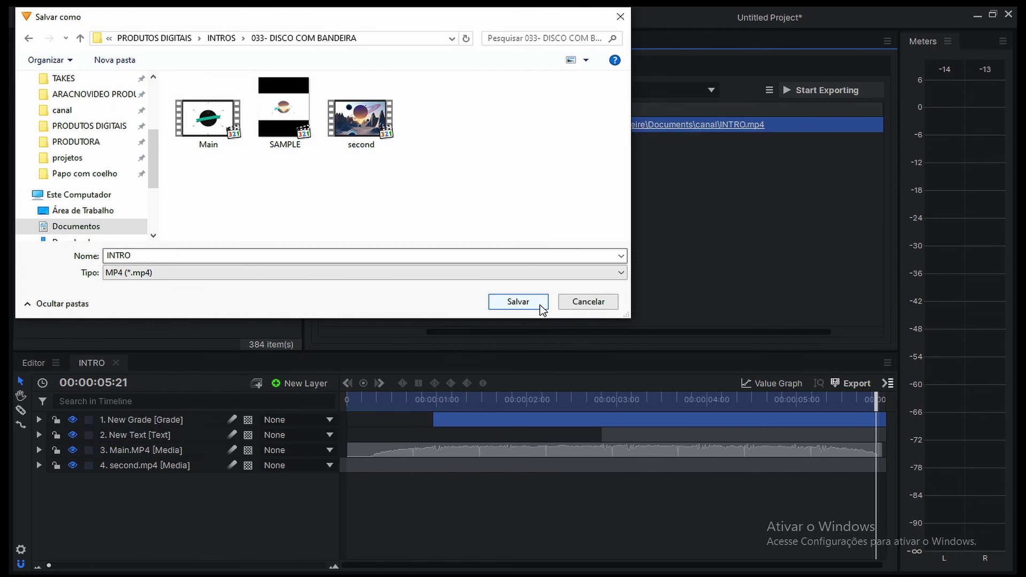
left_click(540, 305)
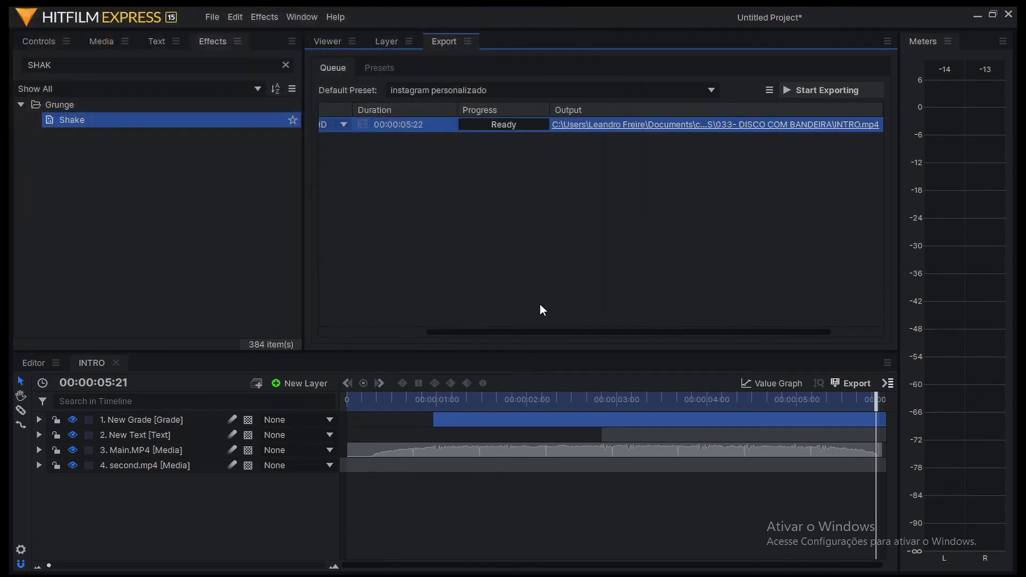
left_click(819, 92)
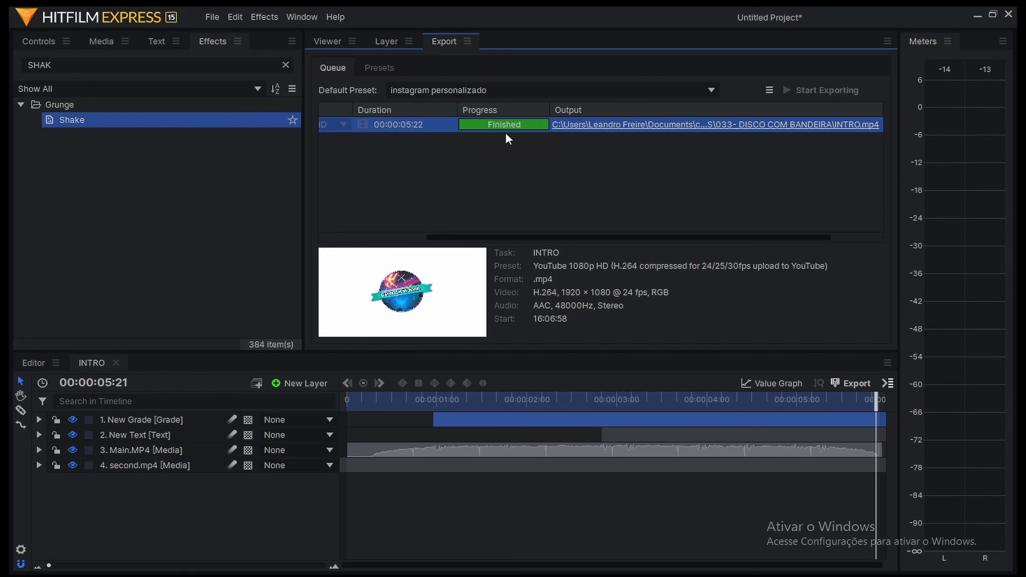
Step: Reveal the exported file in its folder, play INTRO.mp4 full screen to the end, and close the player
right_click(711, 130)
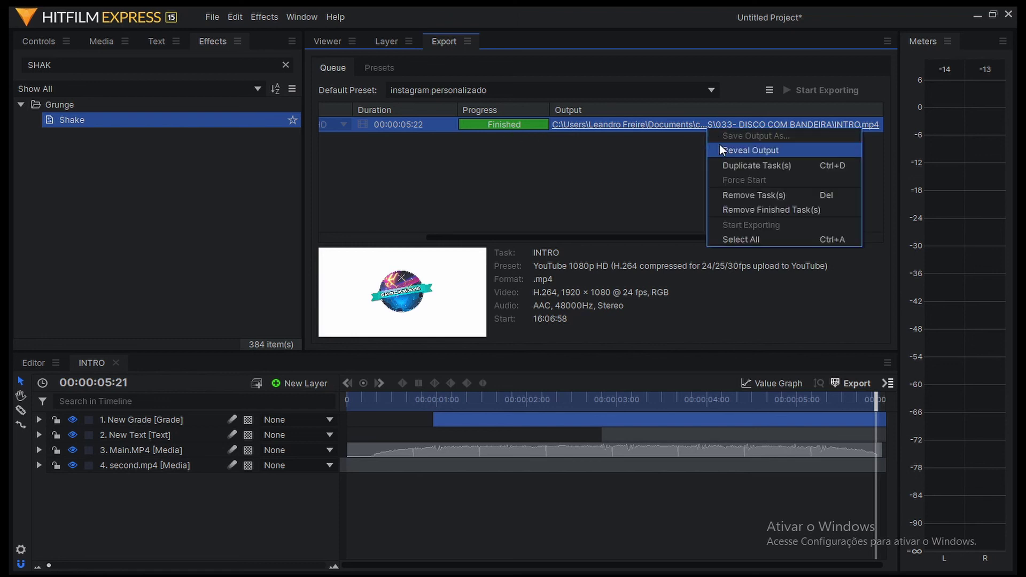
left_click(719, 144)
double_click(326, 162)
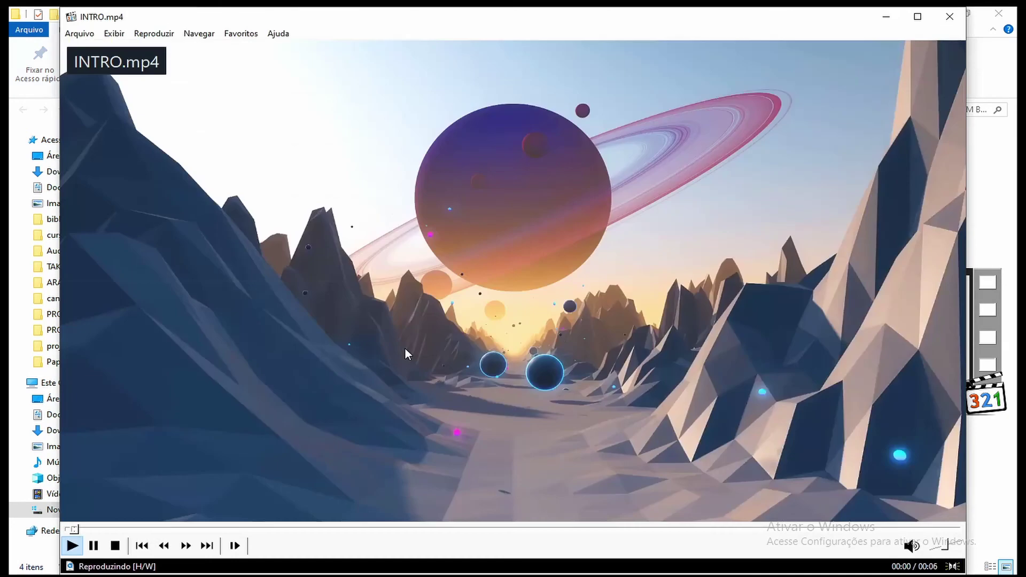
double_click(405, 348)
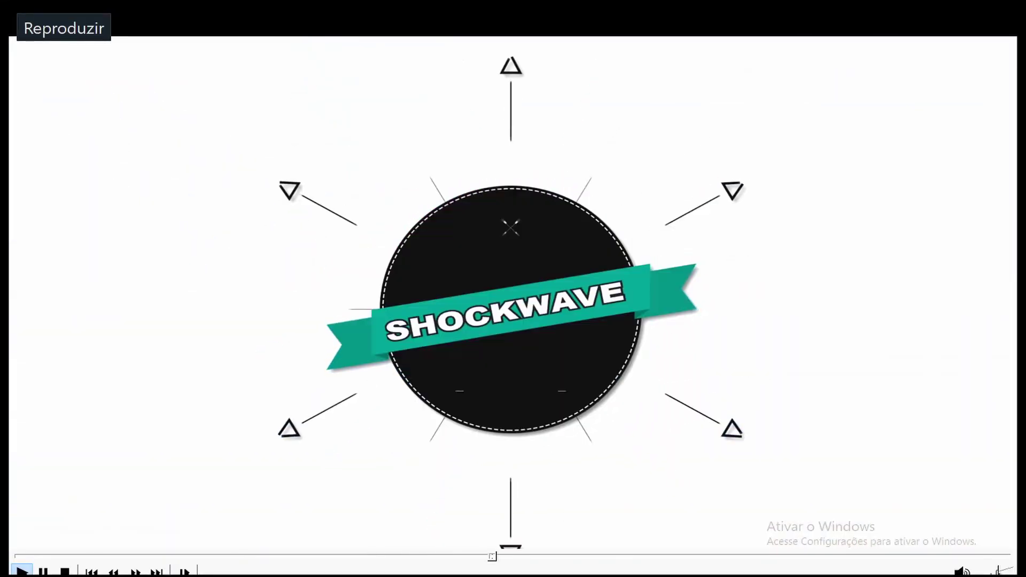
key("ctrl+Up")
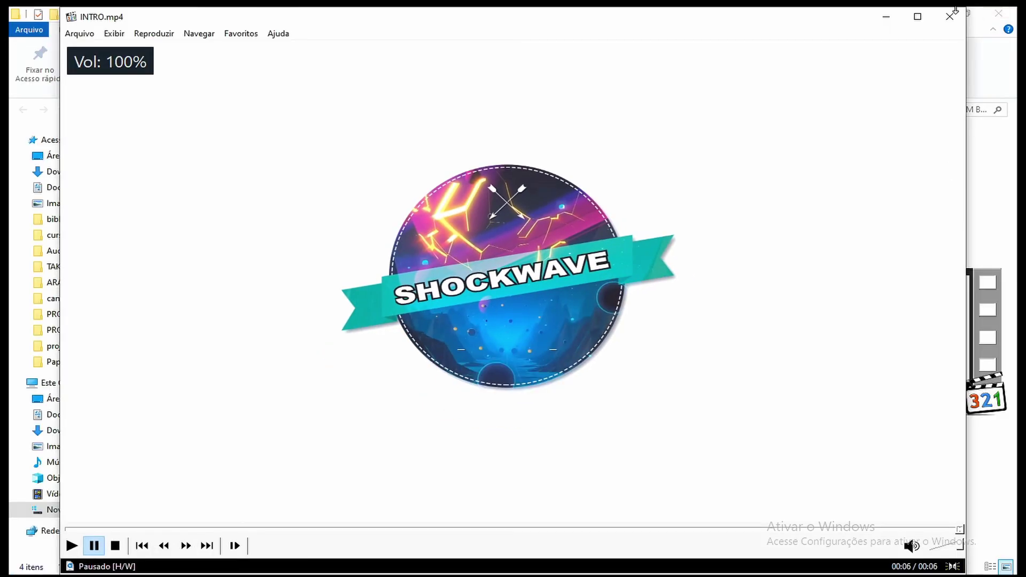
left_click(949, 16)
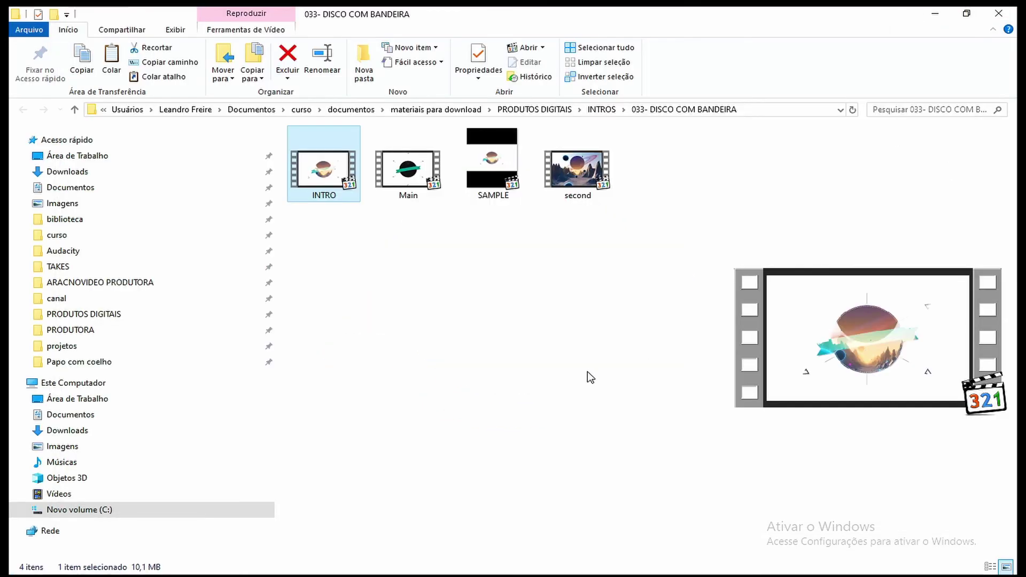